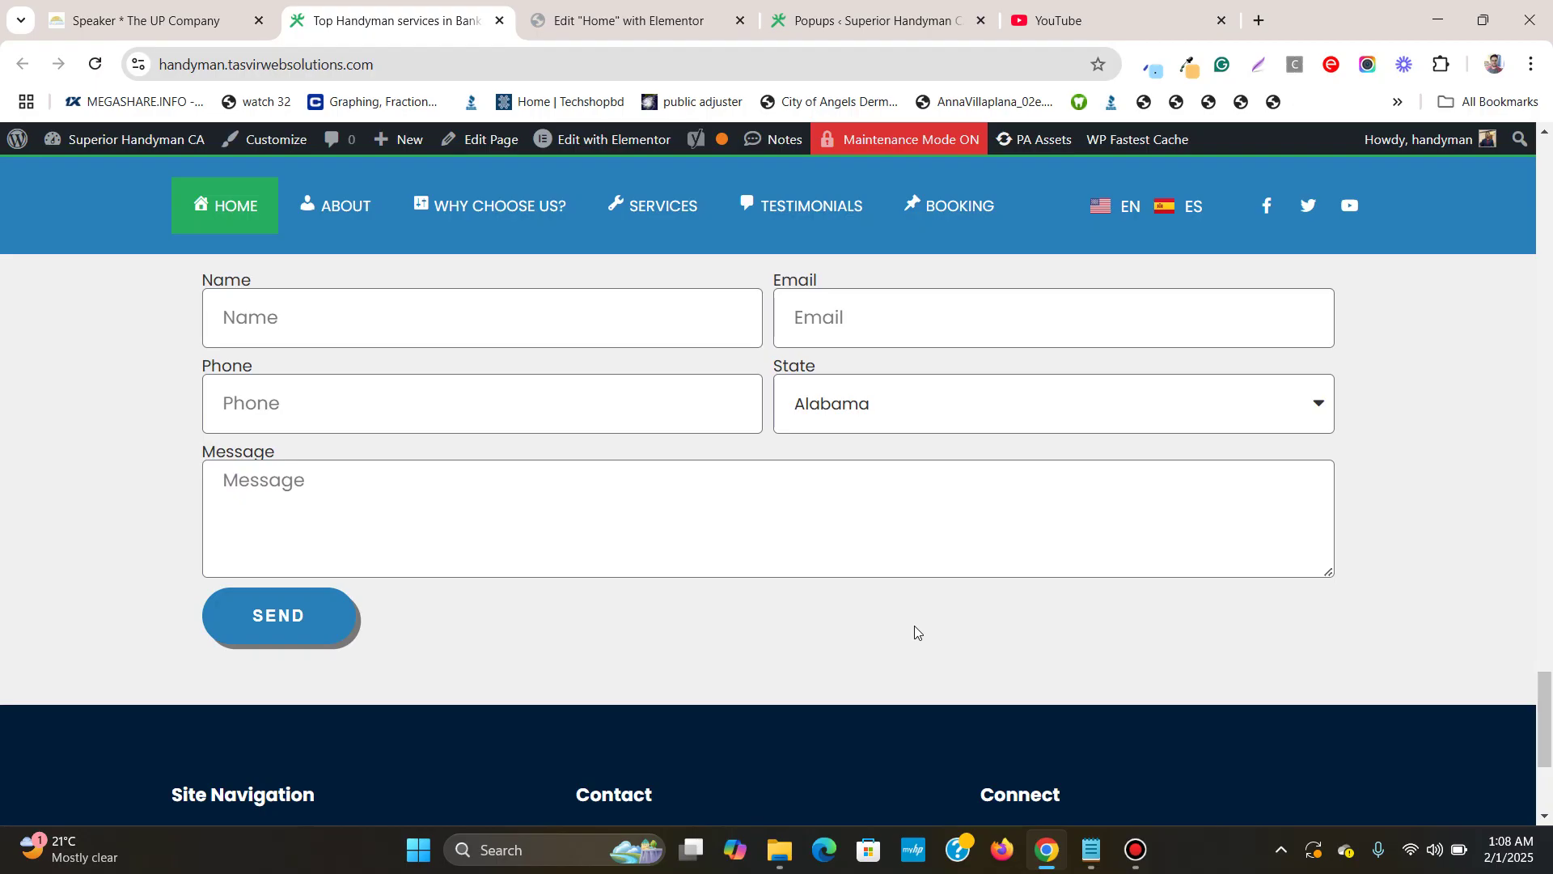
# - Scroll the live form's State dropdown and choose Massachusetts
pyautogui.click(1071, 427)
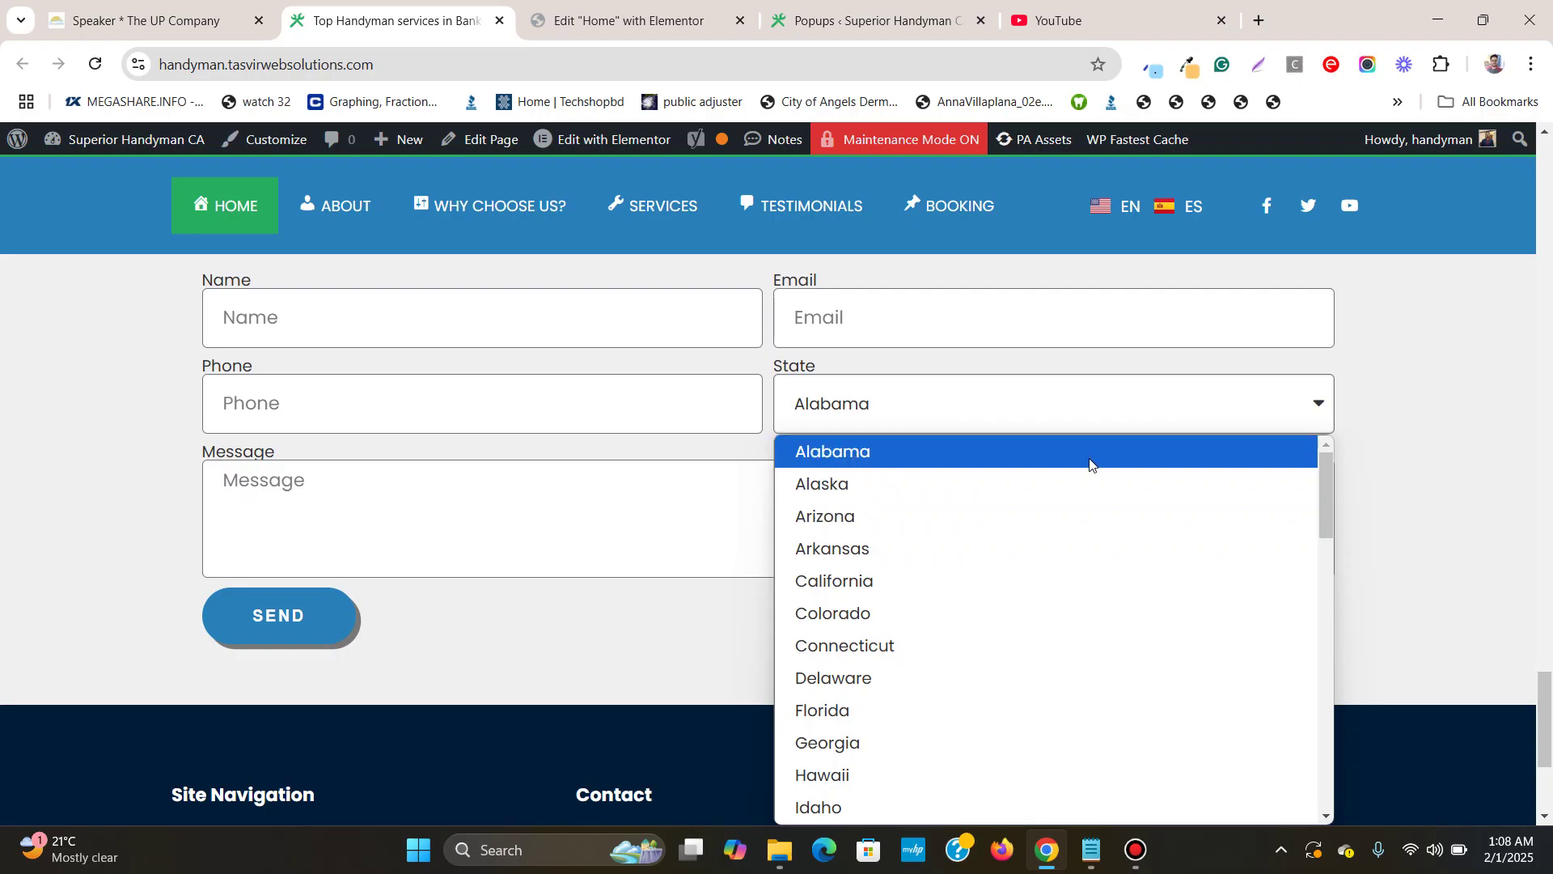
pyautogui.scroll(-1, 1090, 469)
pyautogui.scroll(-15, 1087, 480)
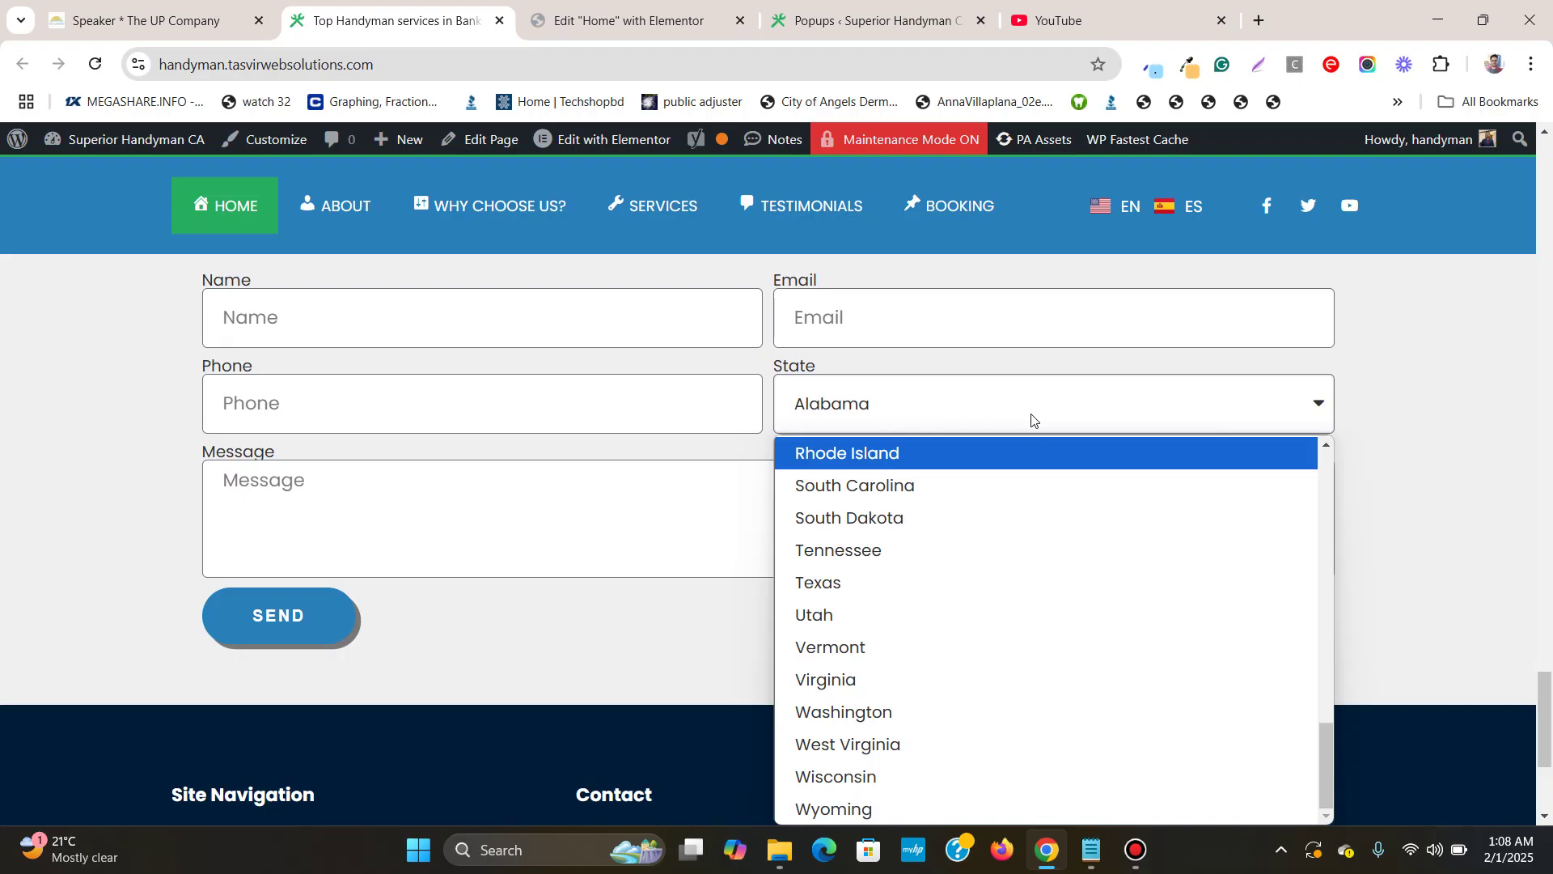
pyautogui.scroll(1, 1006, 644)
pyautogui.scroll(-1, 1003, 645)
pyautogui.scroll(7, 1003, 645)
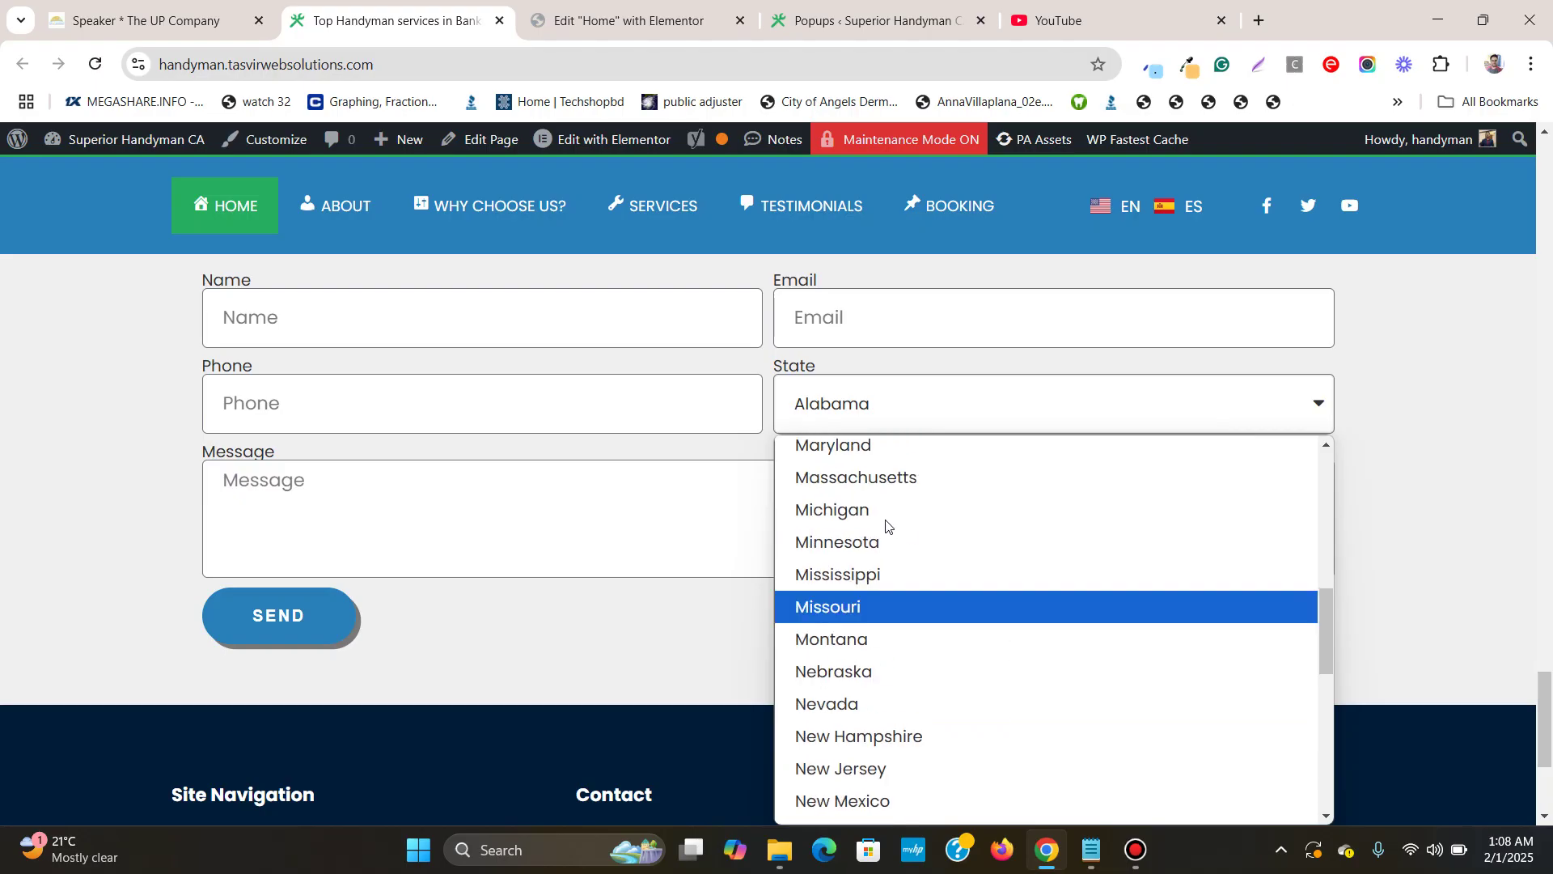
pyautogui.click(863, 484)
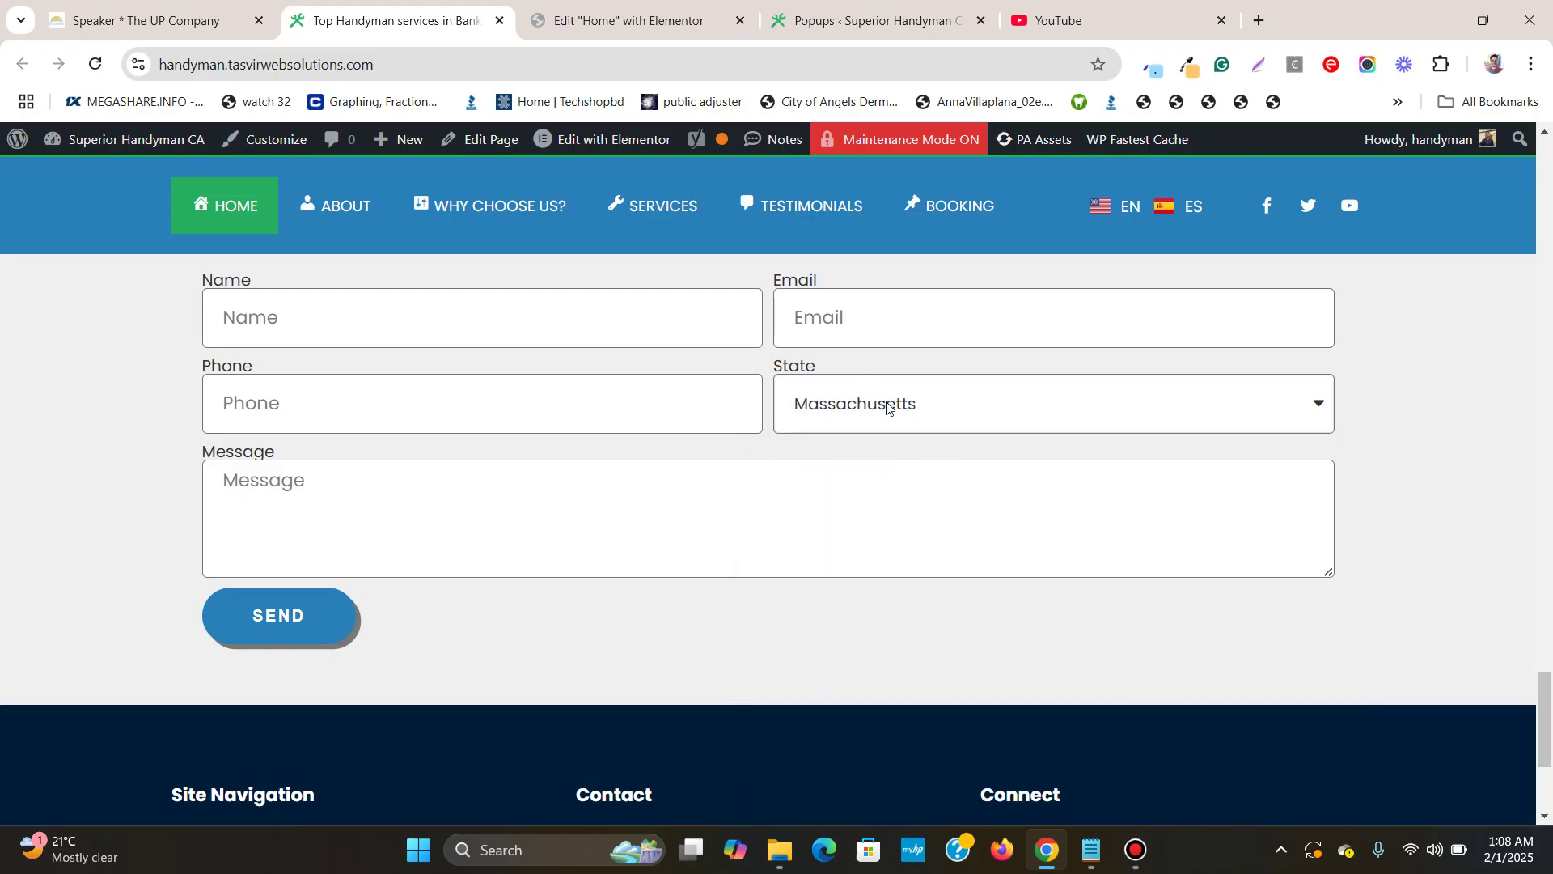
# - In the Elementor editor, delete the existing State field and add a new form item
pyautogui.click(627, 15)
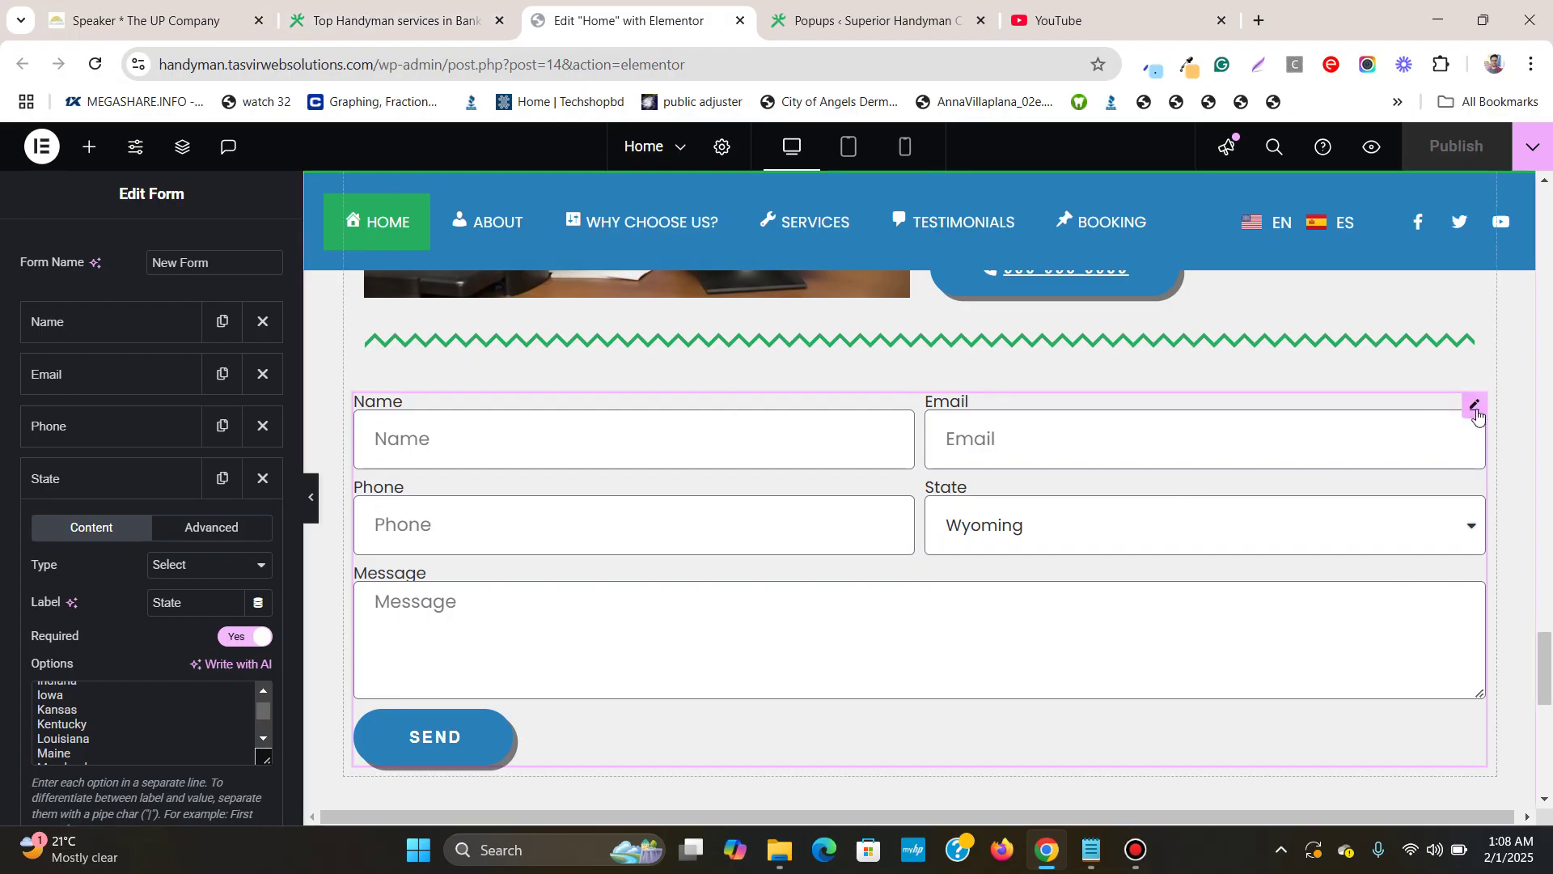
pyautogui.click(262, 478)
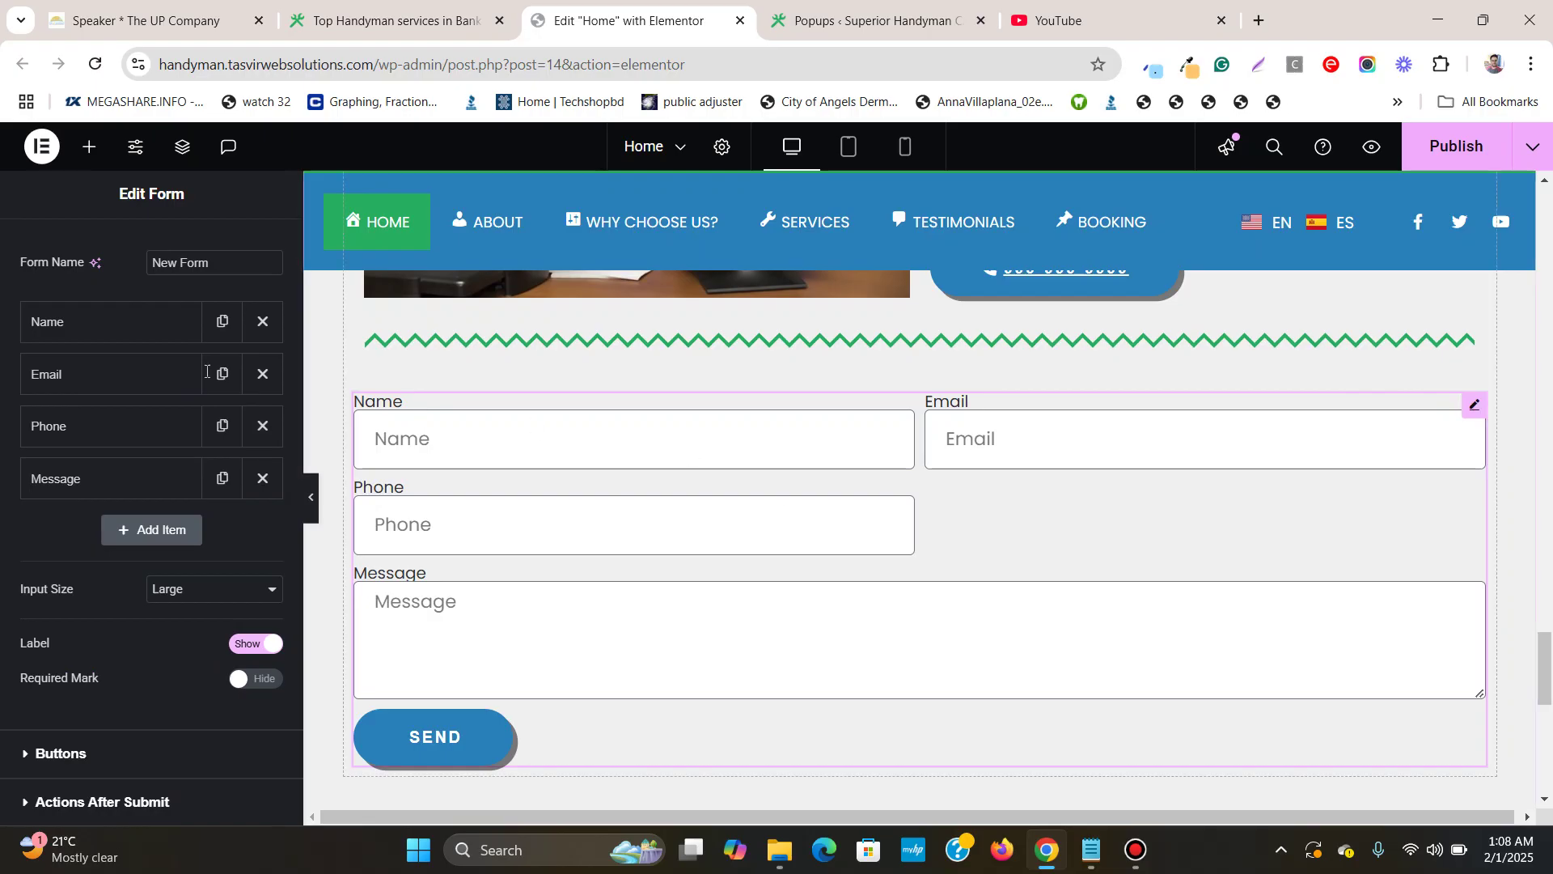
pyautogui.click(172, 541)
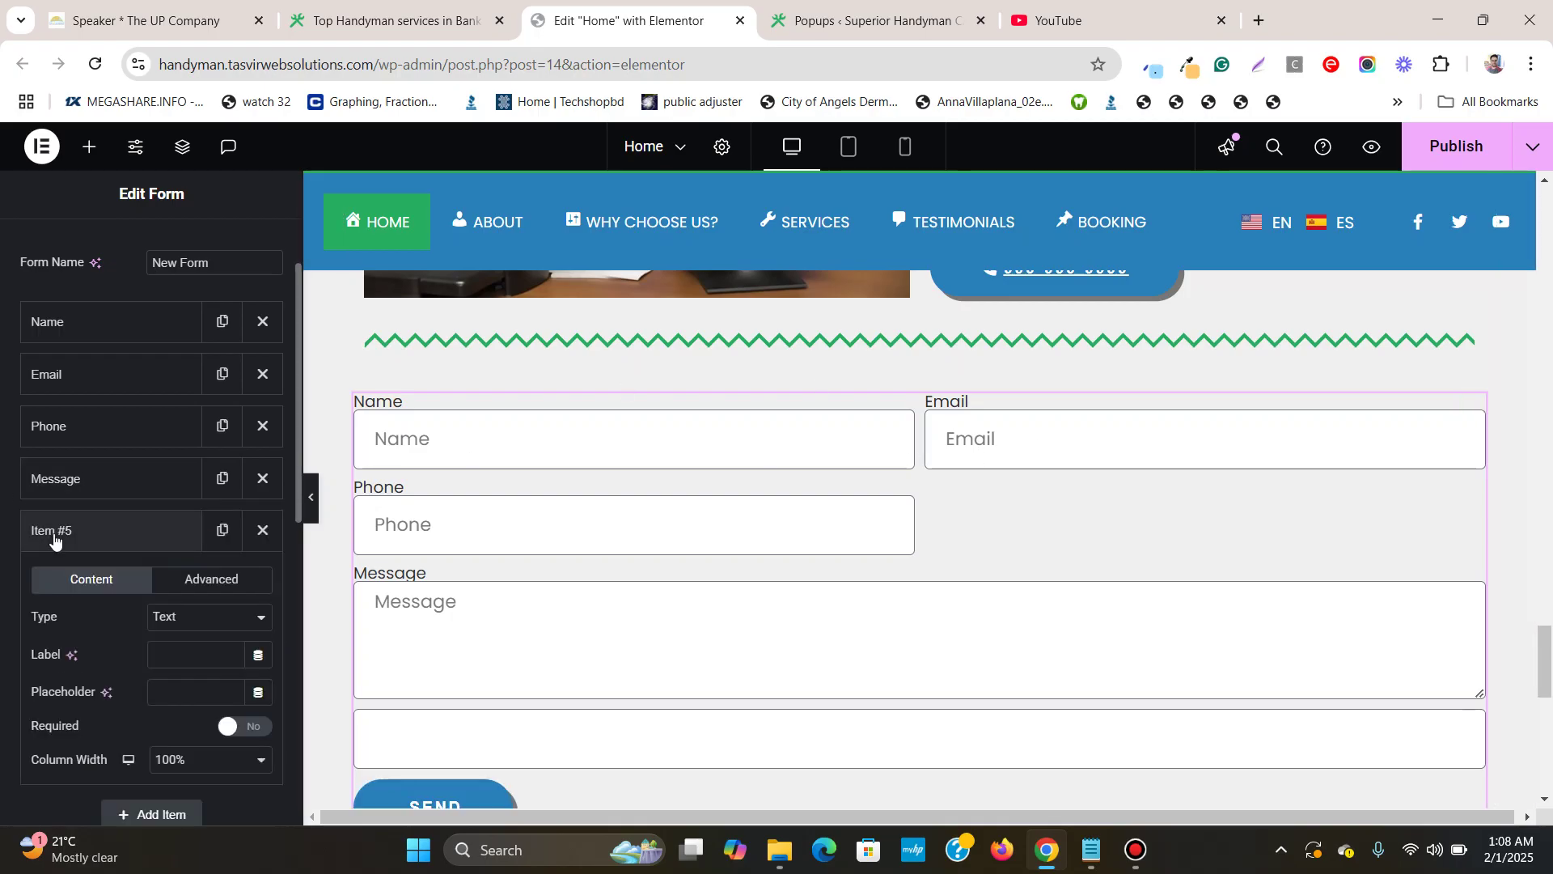
pyautogui.scroll(-1, 53, 533)
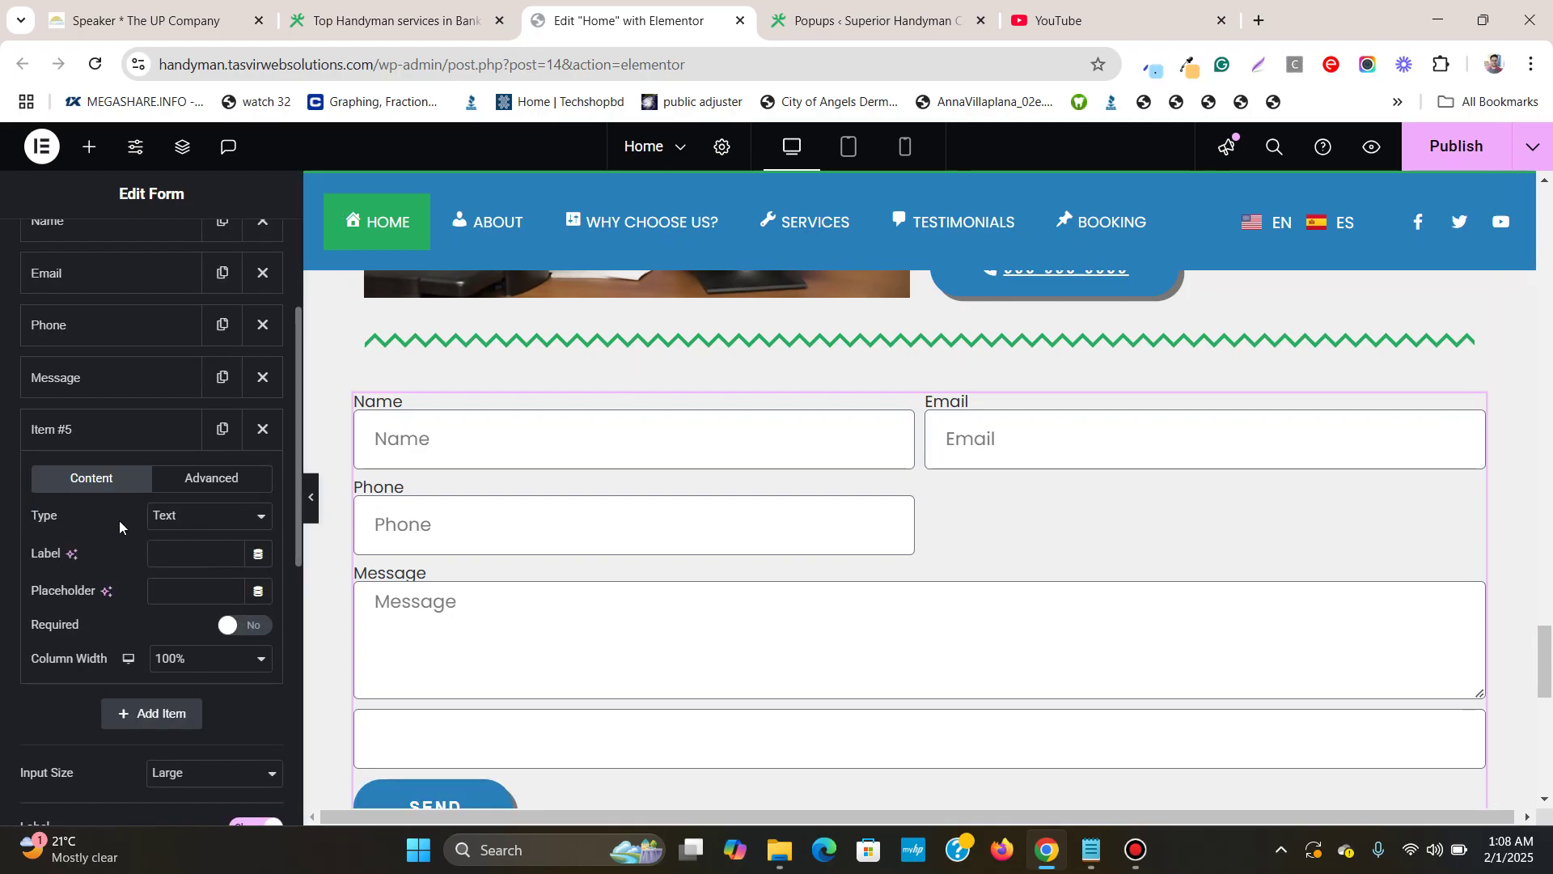
# - Make the new item a Select field labelled 'State'
pyautogui.click(197, 522)
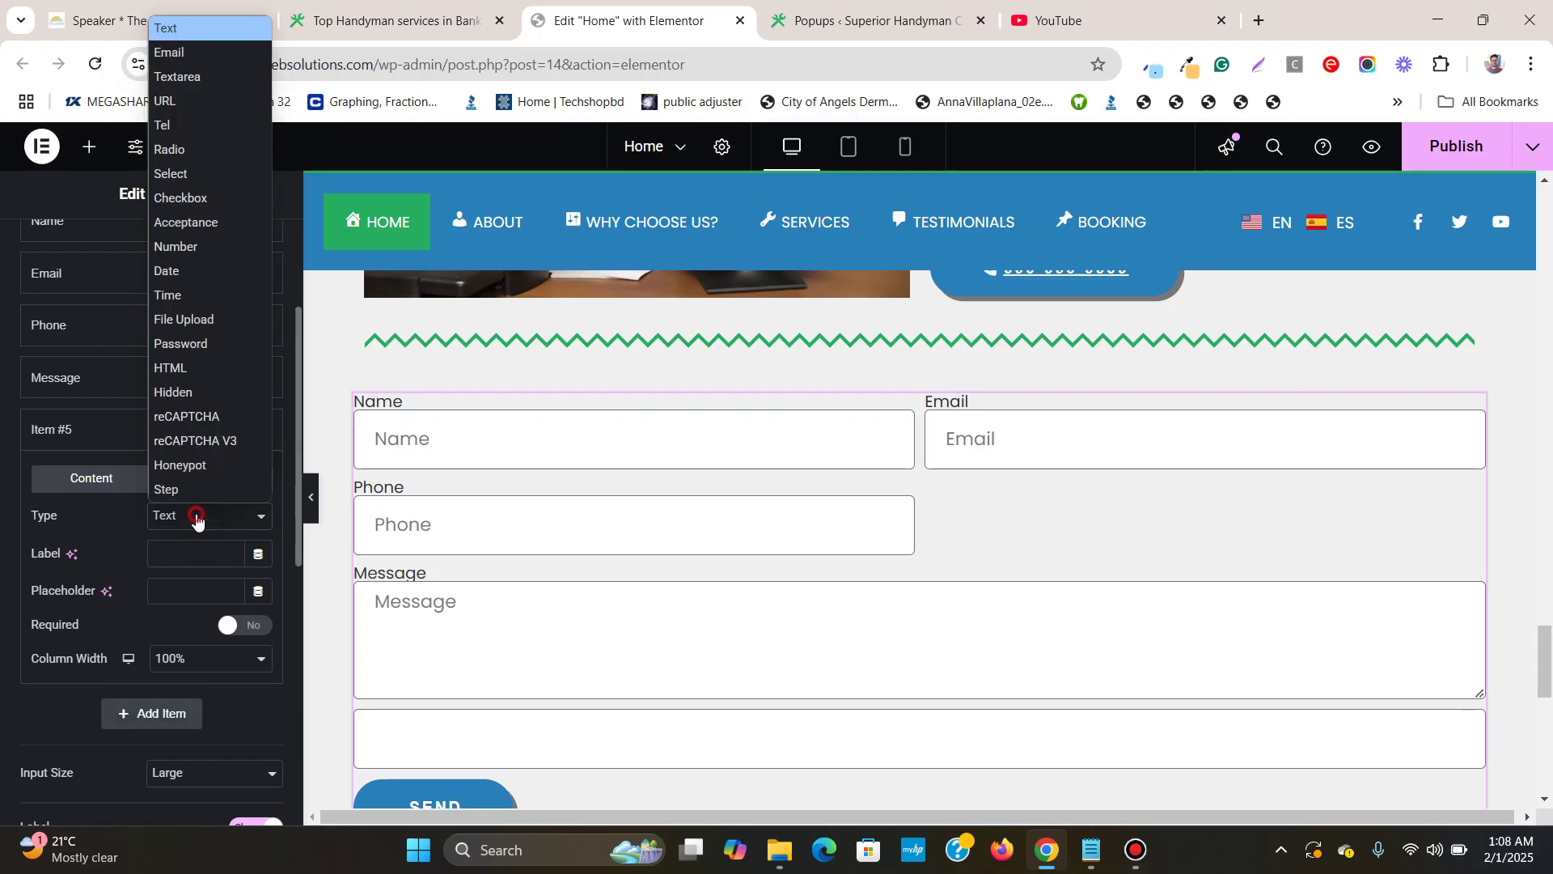
pyautogui.click(207, 178)
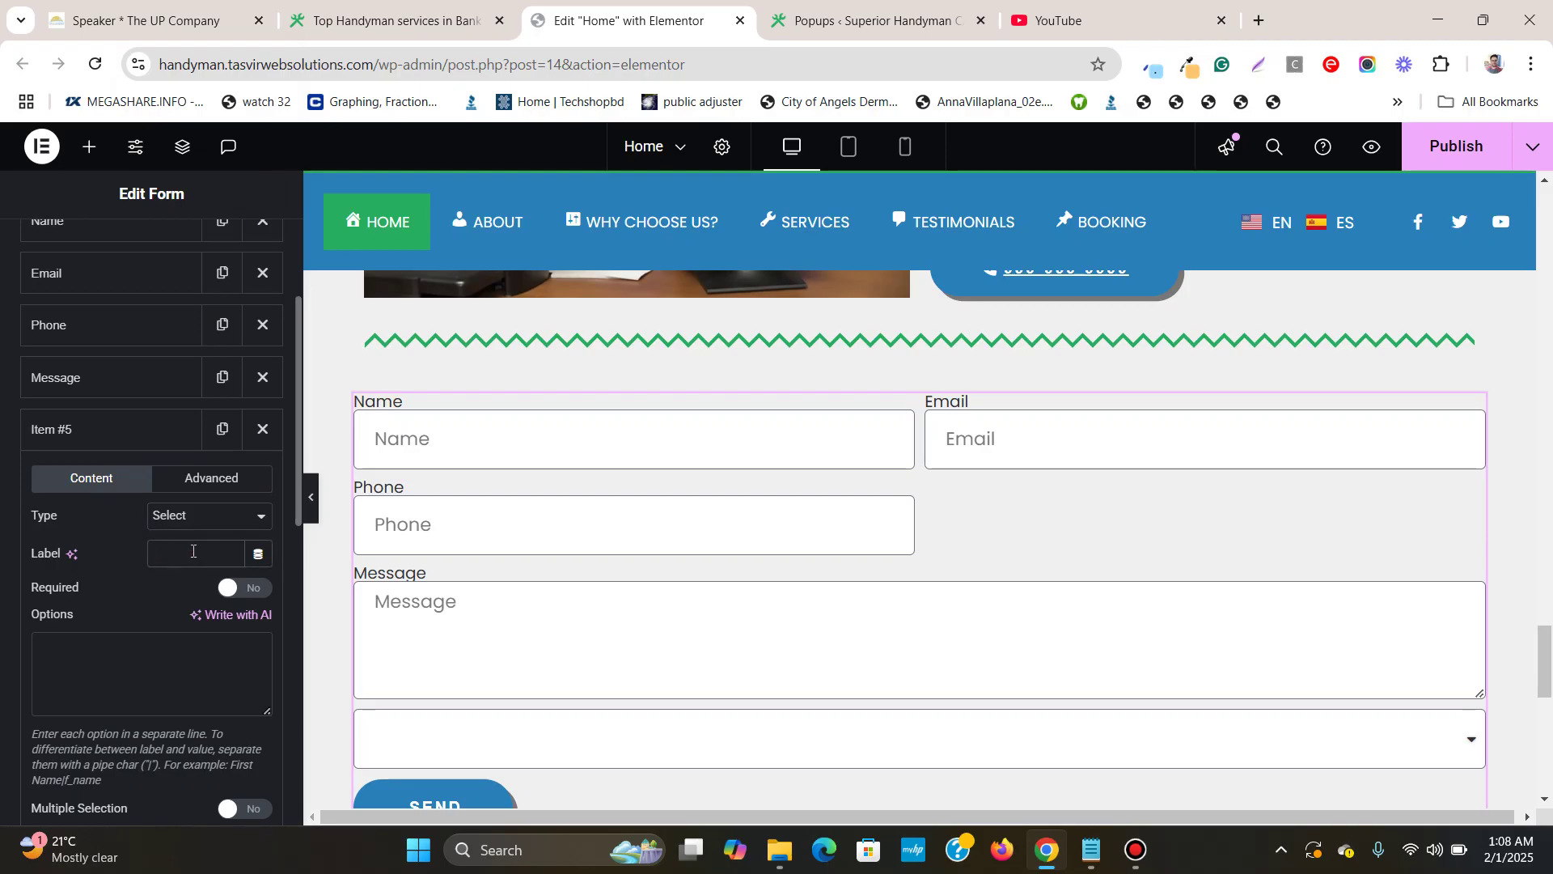
pyautogui.click(194, 551)
pyautogui.write('Sta')
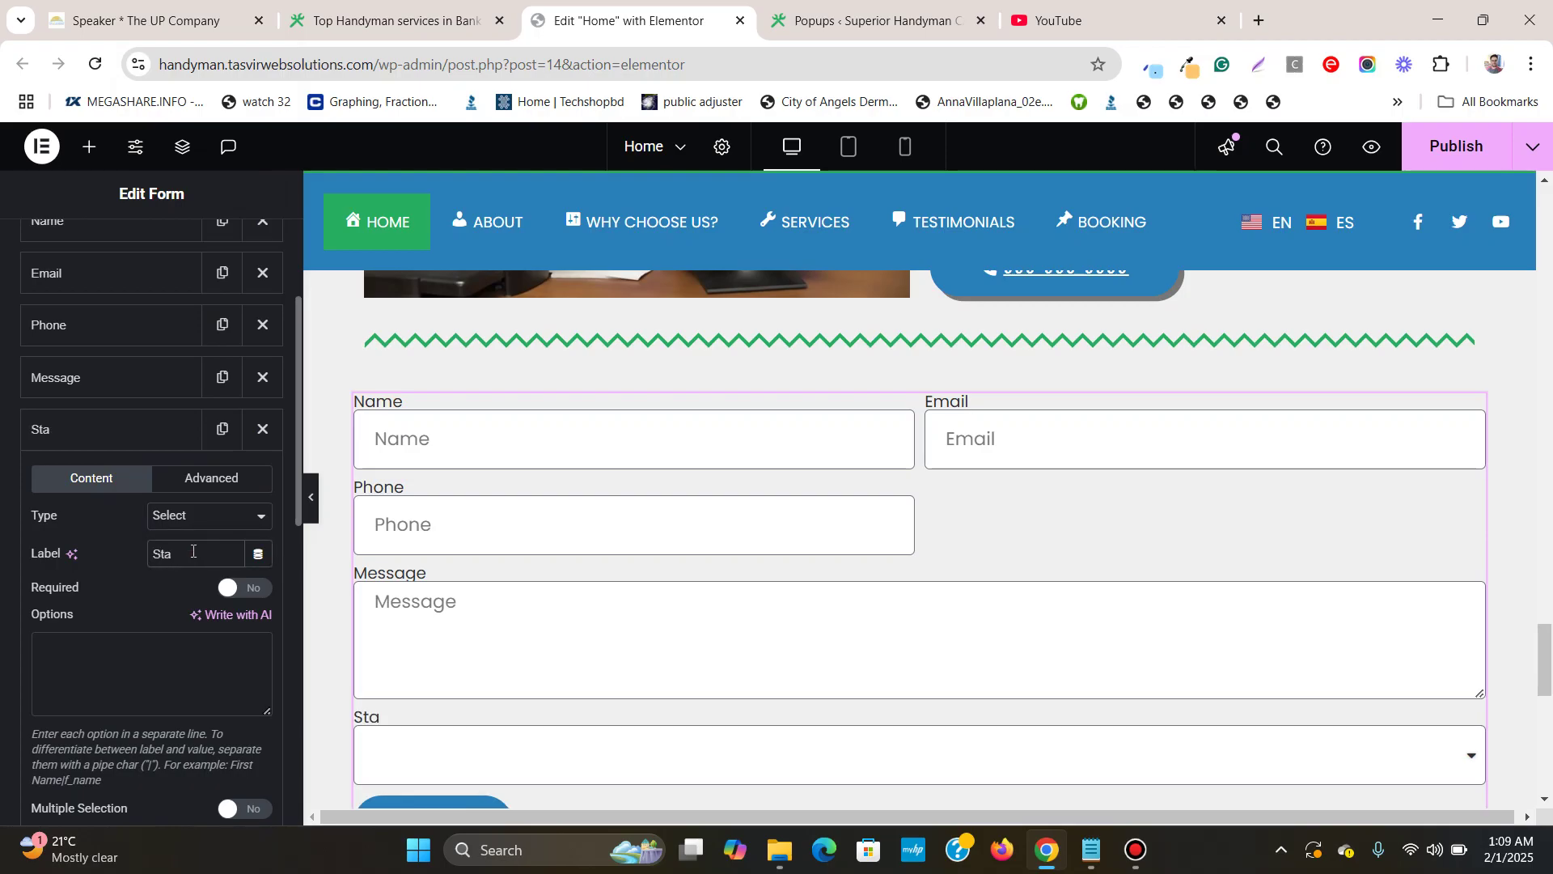
pyautogui.write('te')
pyautogui.click(162, 443)
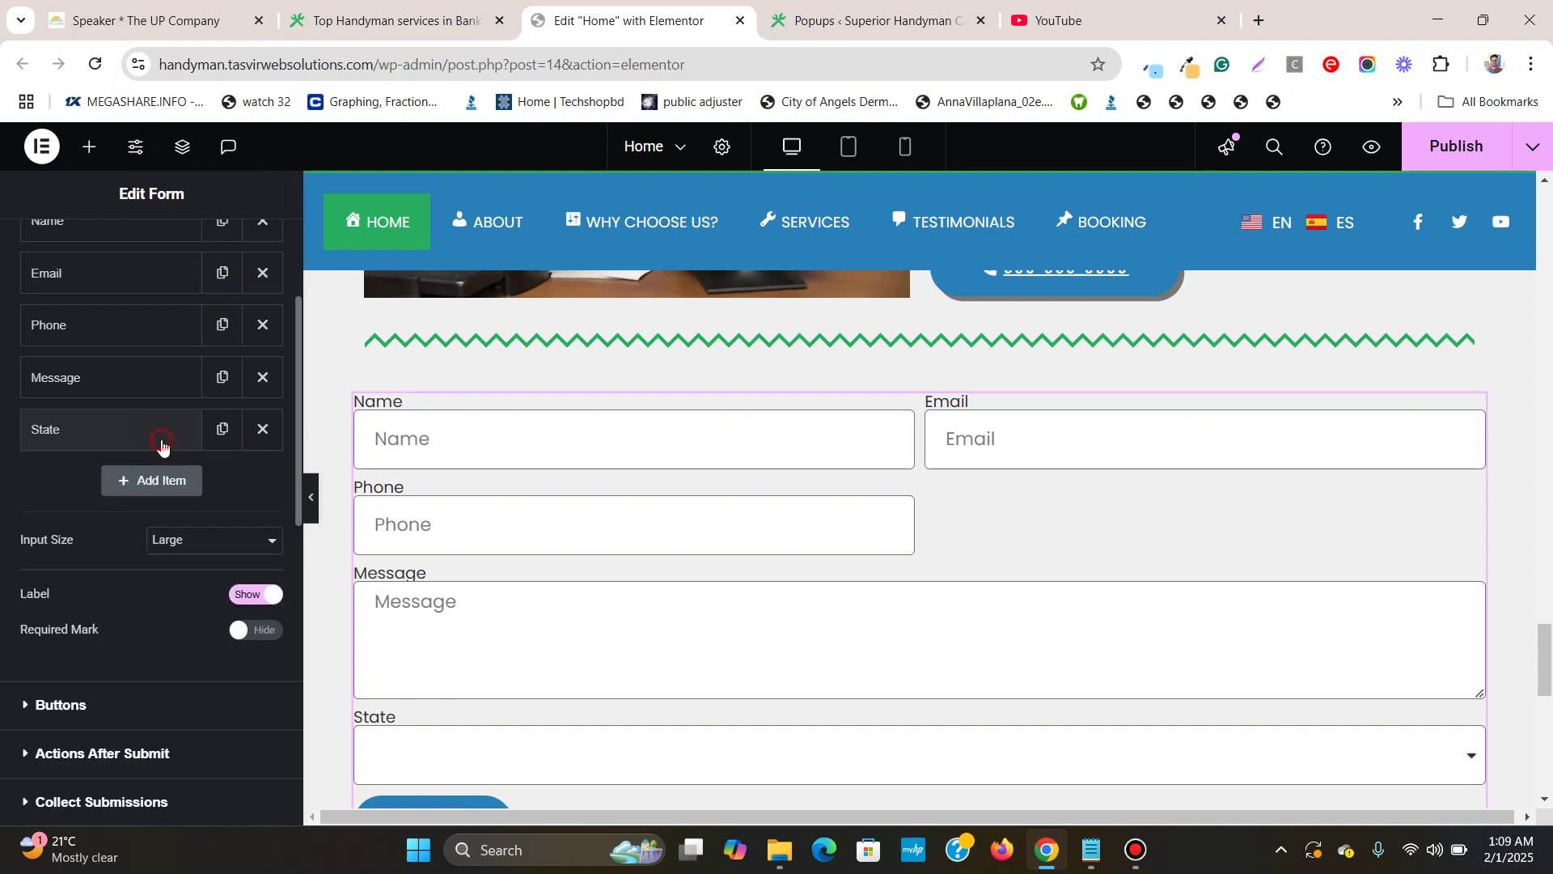
# - Drag the State field above the Message field
pyautogui.moveTo(162, 444); pyautogui.dragTo(158, 378)
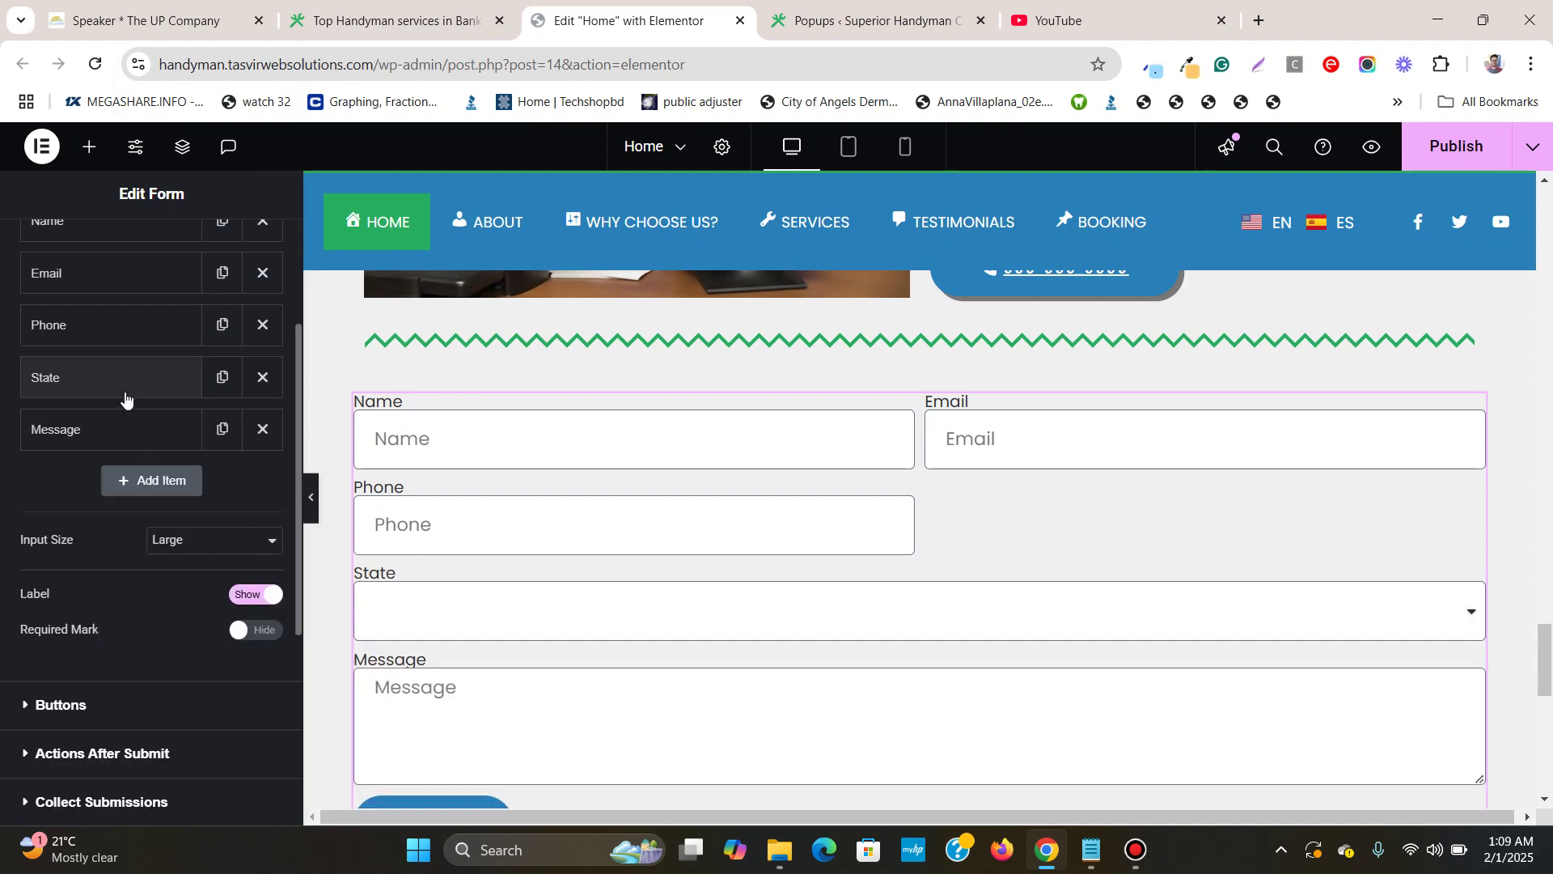
pyautogui.scroll(3, 125, 390)
pyautogui.scroll(-1, 125, 390)
# - Set the State field's column width to 50% so it sits beside Phone
pyautogui.click(124, 478)
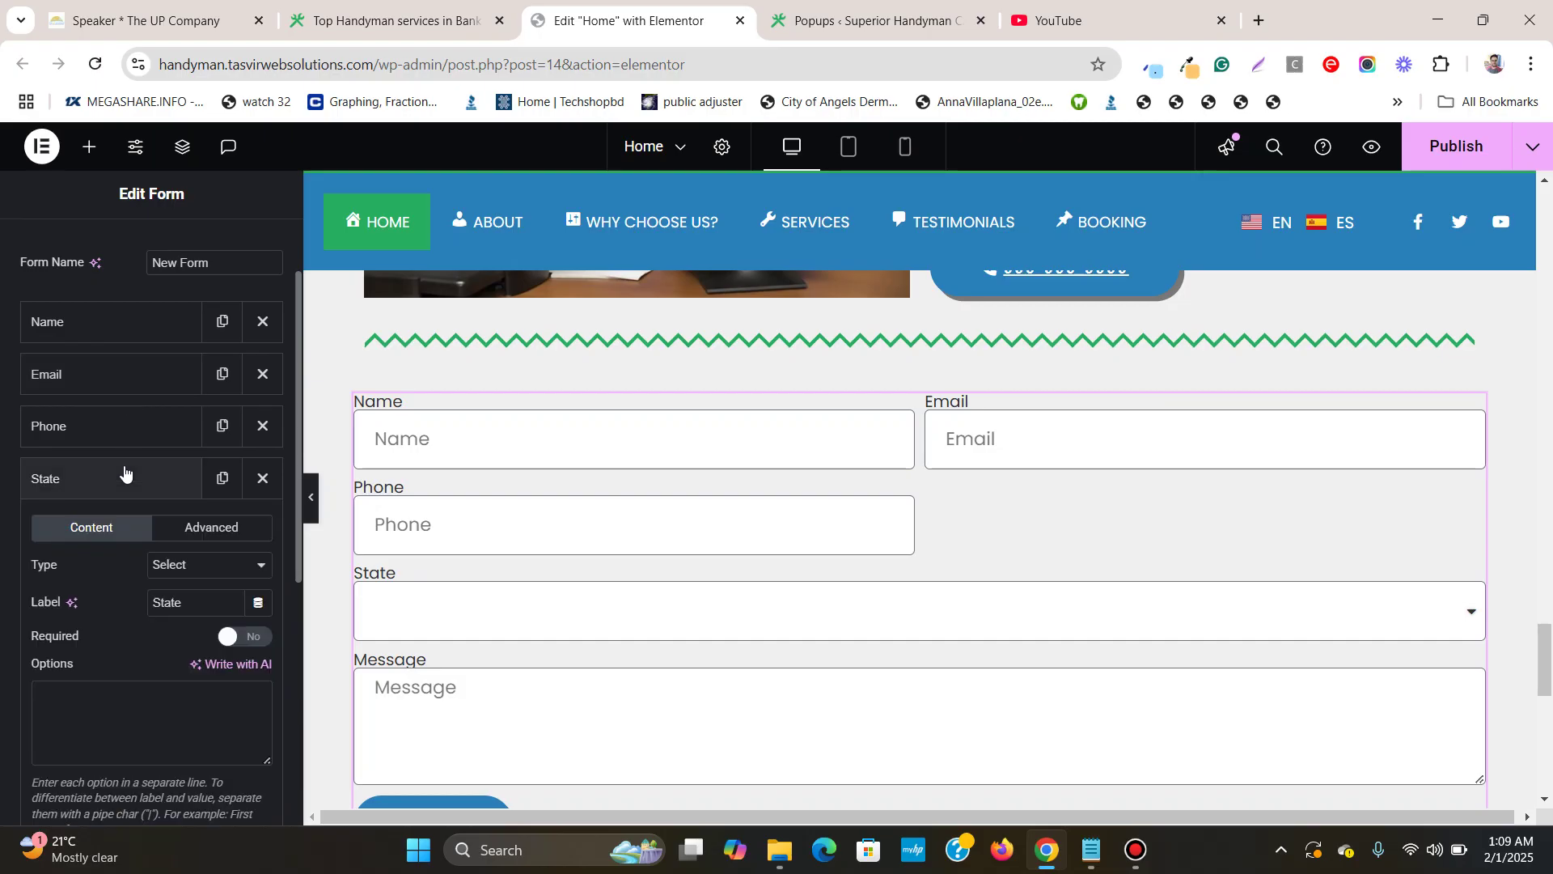
pyautogui.scroll(-3, 190, 580)
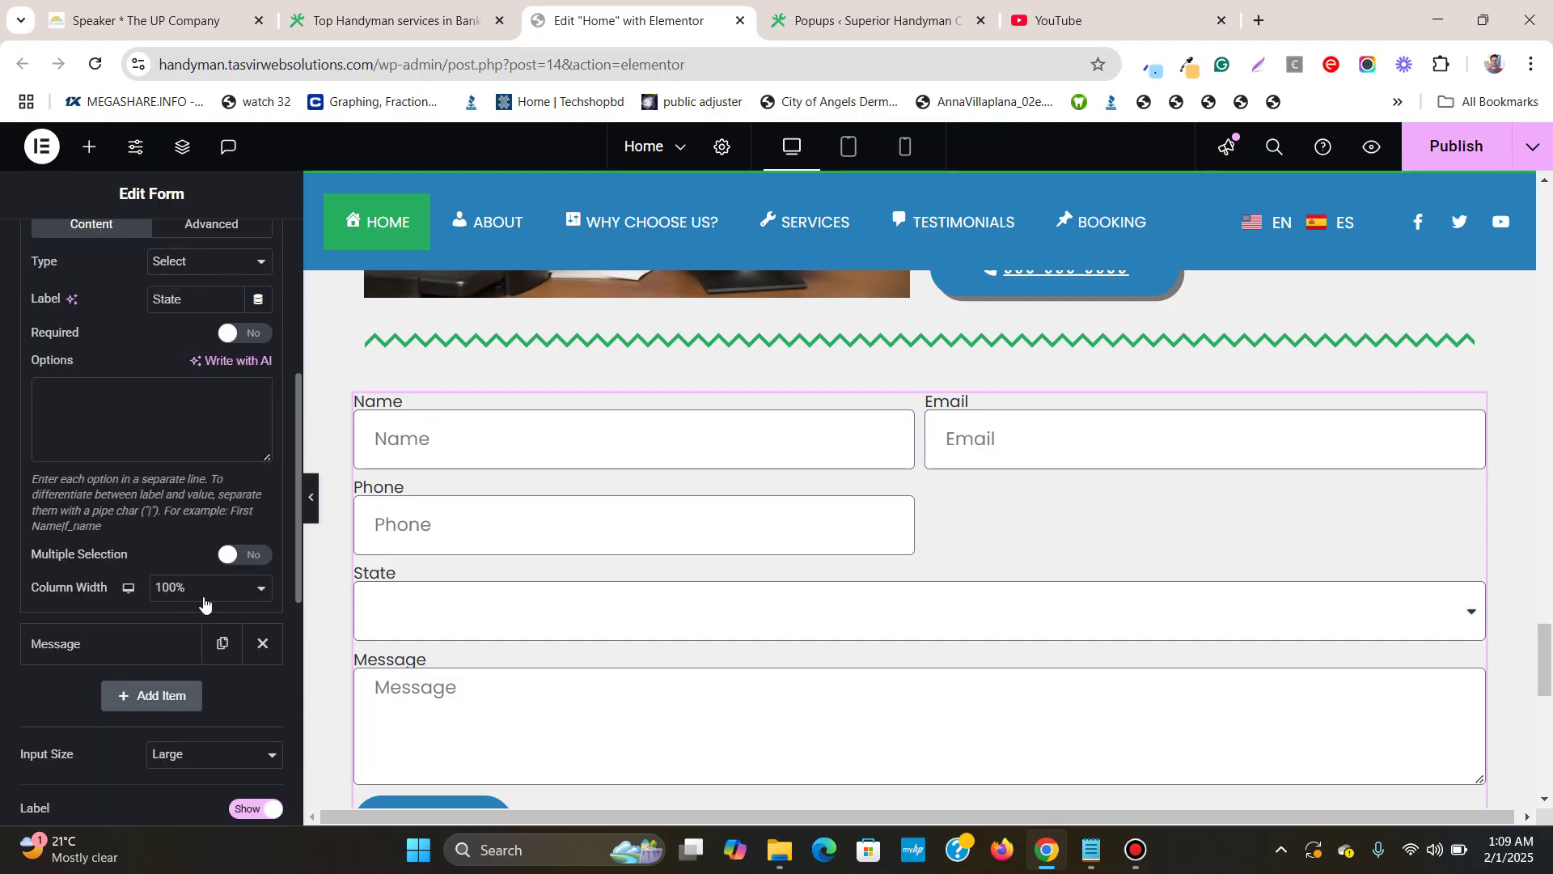
pyautogui.click(202, 593)
pyautogui.click(187, 377)
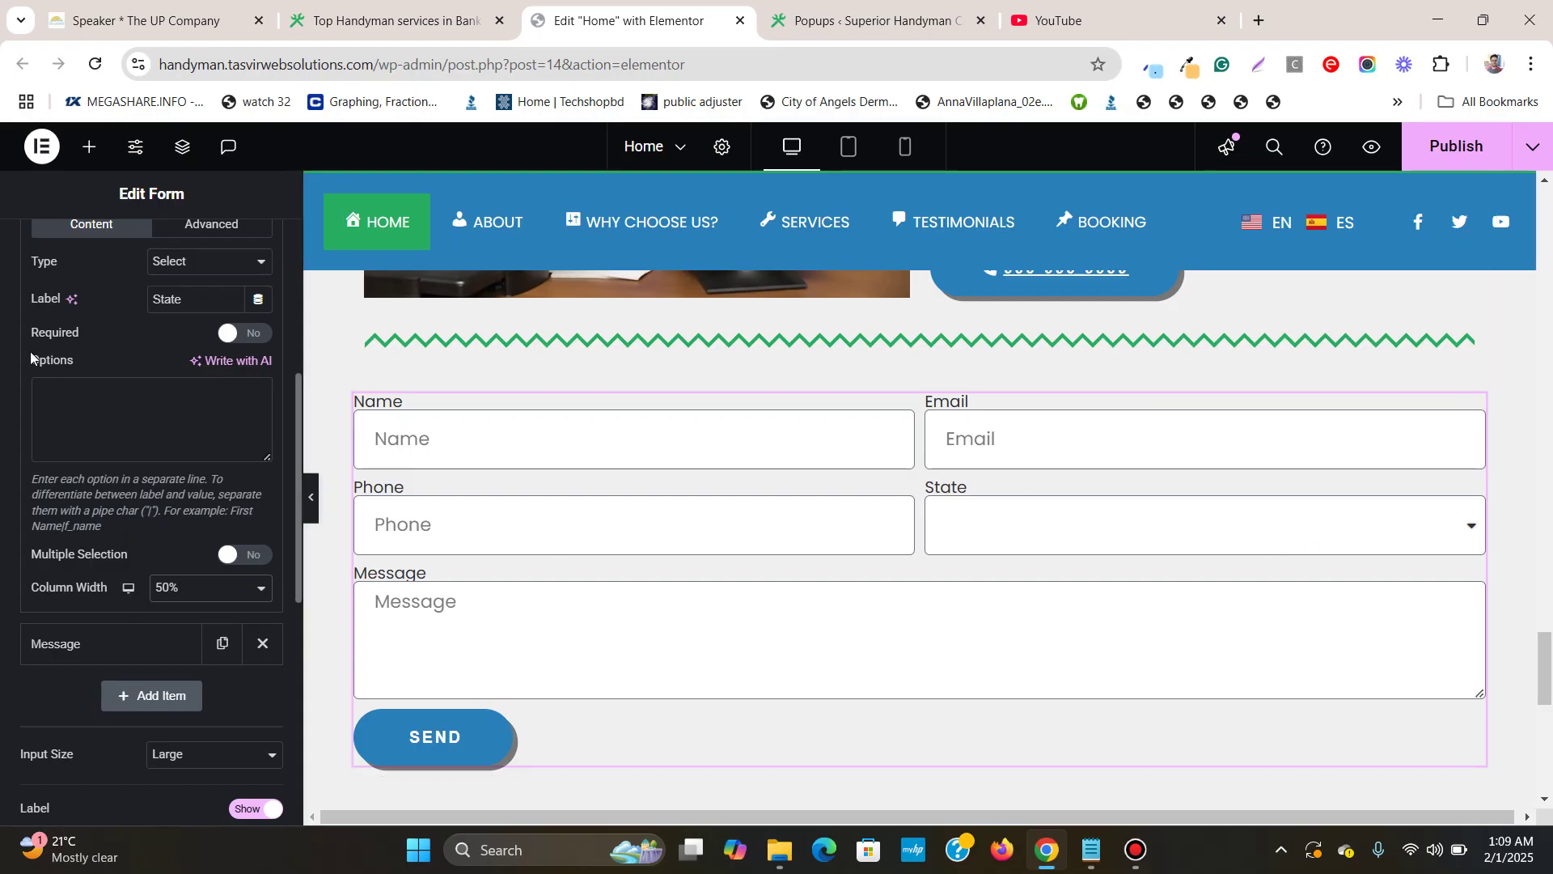
pyautogui.scroll(2, 78, 389)
pyautogui.click(144, 377)
pyautogui.click(143, 379)
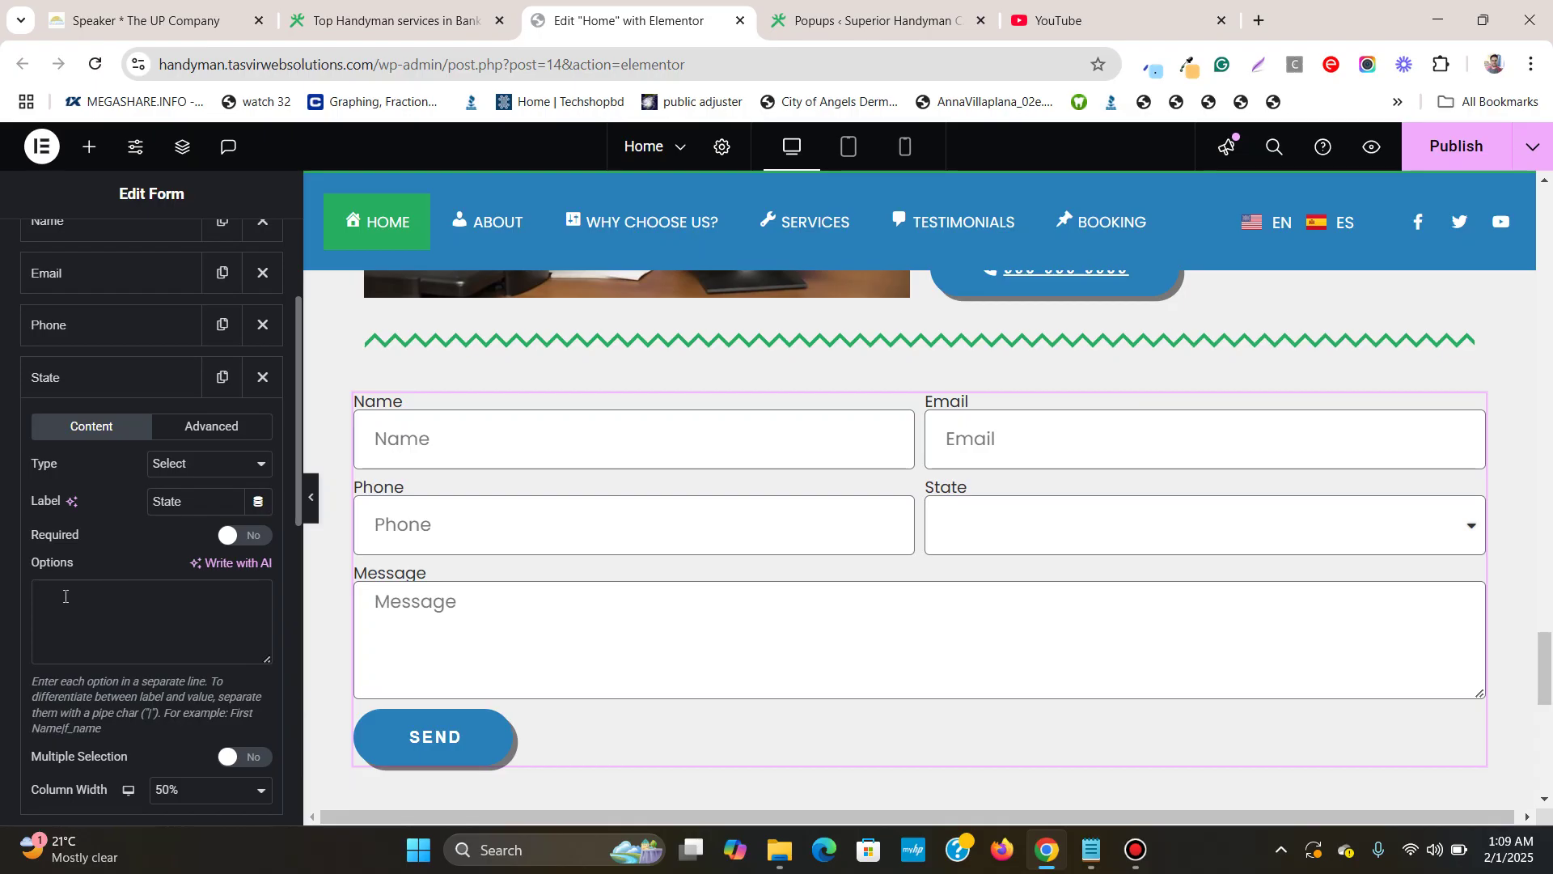
# - Bring up the Notepad list of US states and look through it
pyautogui.click(1090, 861)
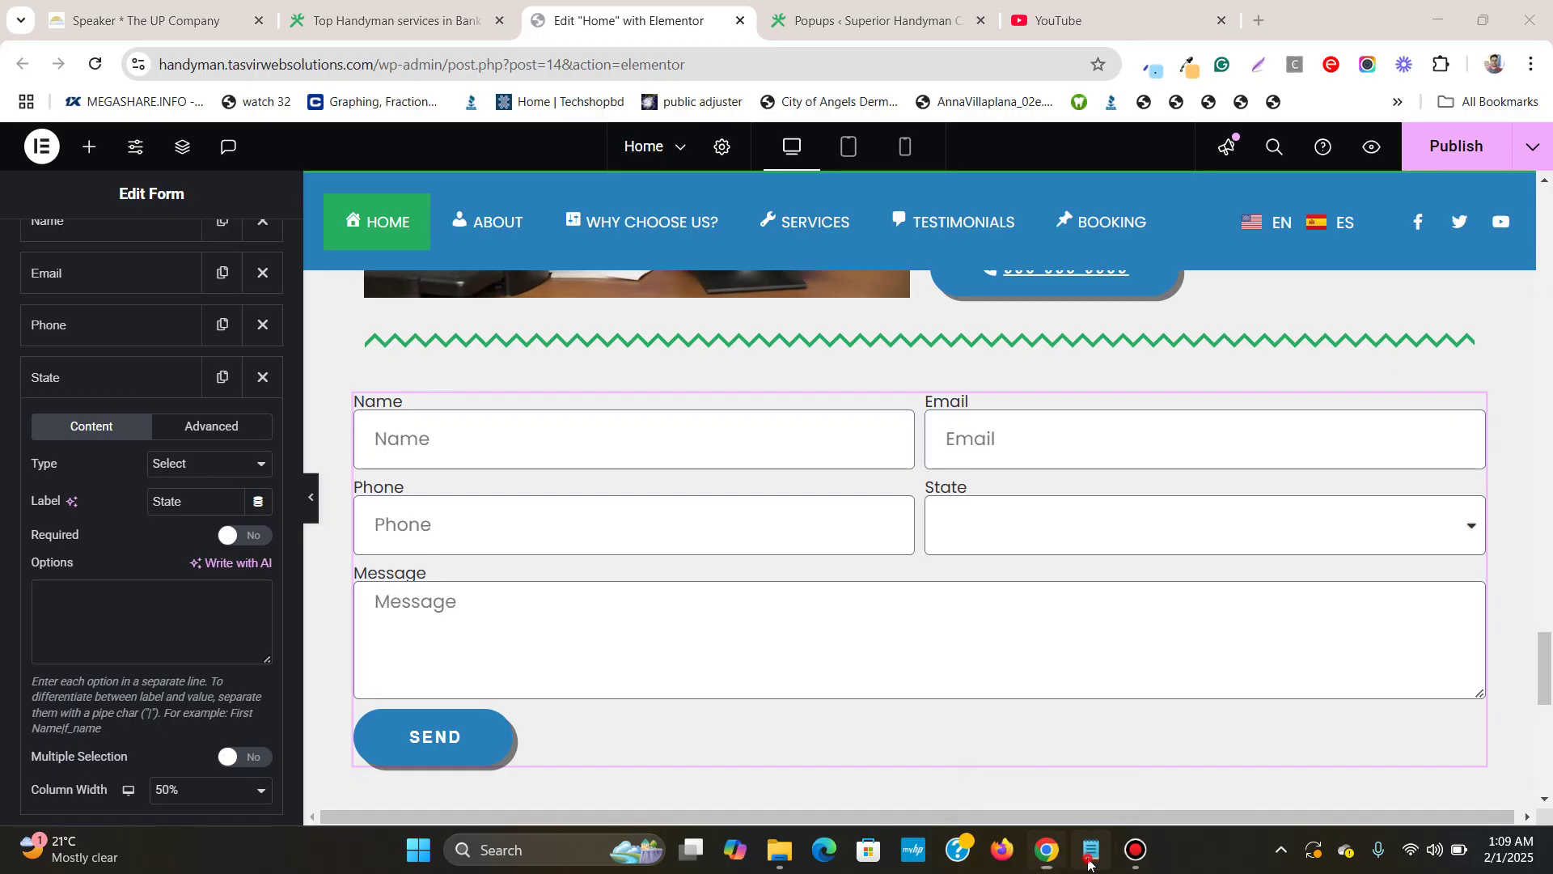
pyautogui.click(841, 558)
pyautogui.scroll(6, 702, 498)
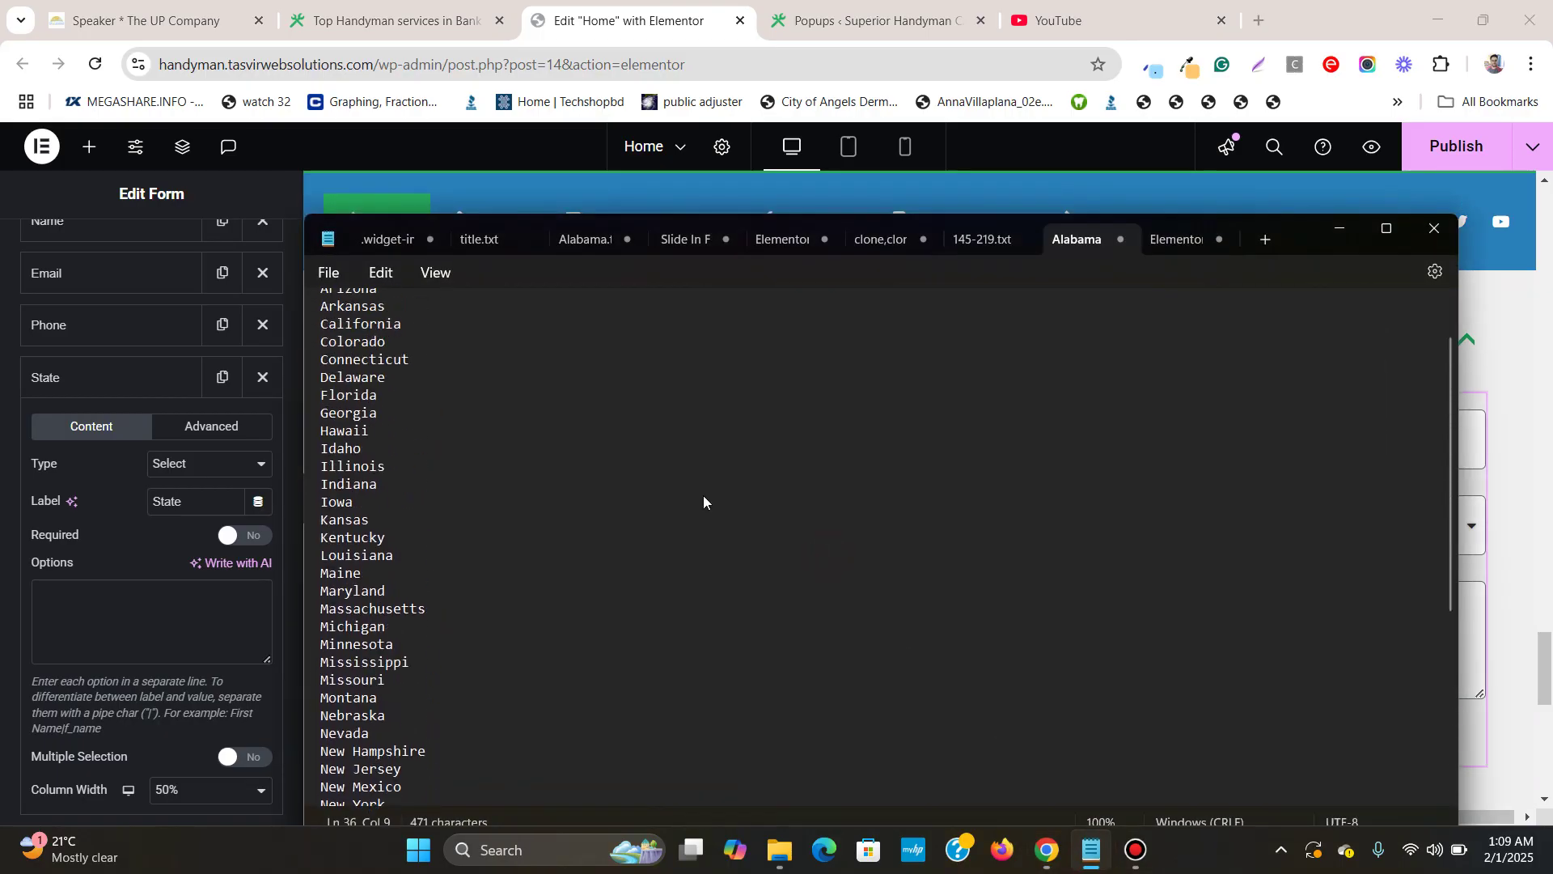
pyautogui.scroll(2, 703, 497)
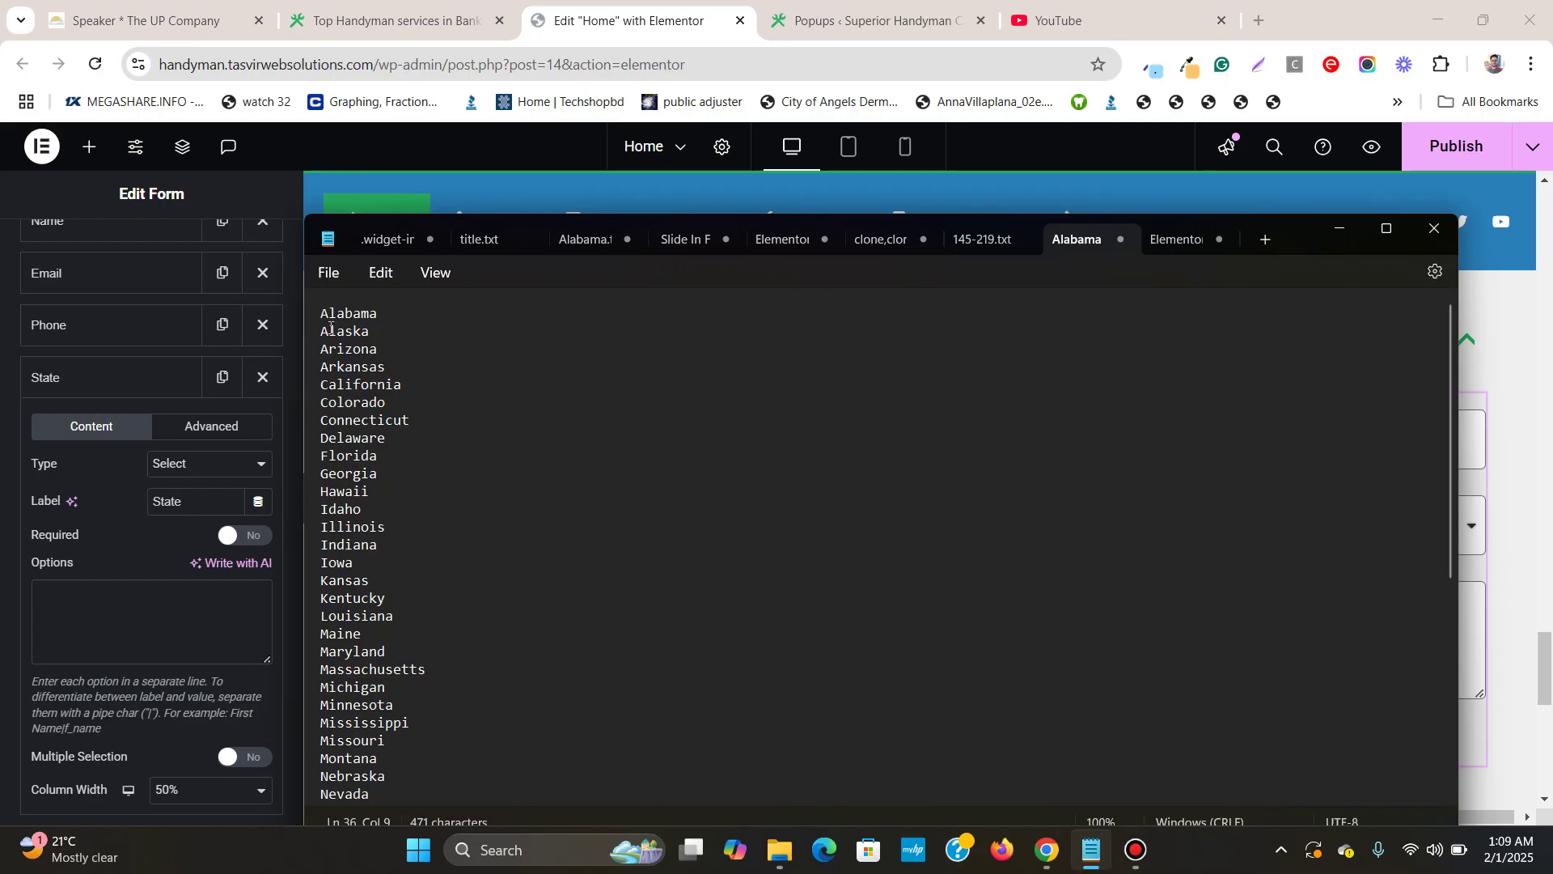
pyautogui.scroll(-7, 331, 328)
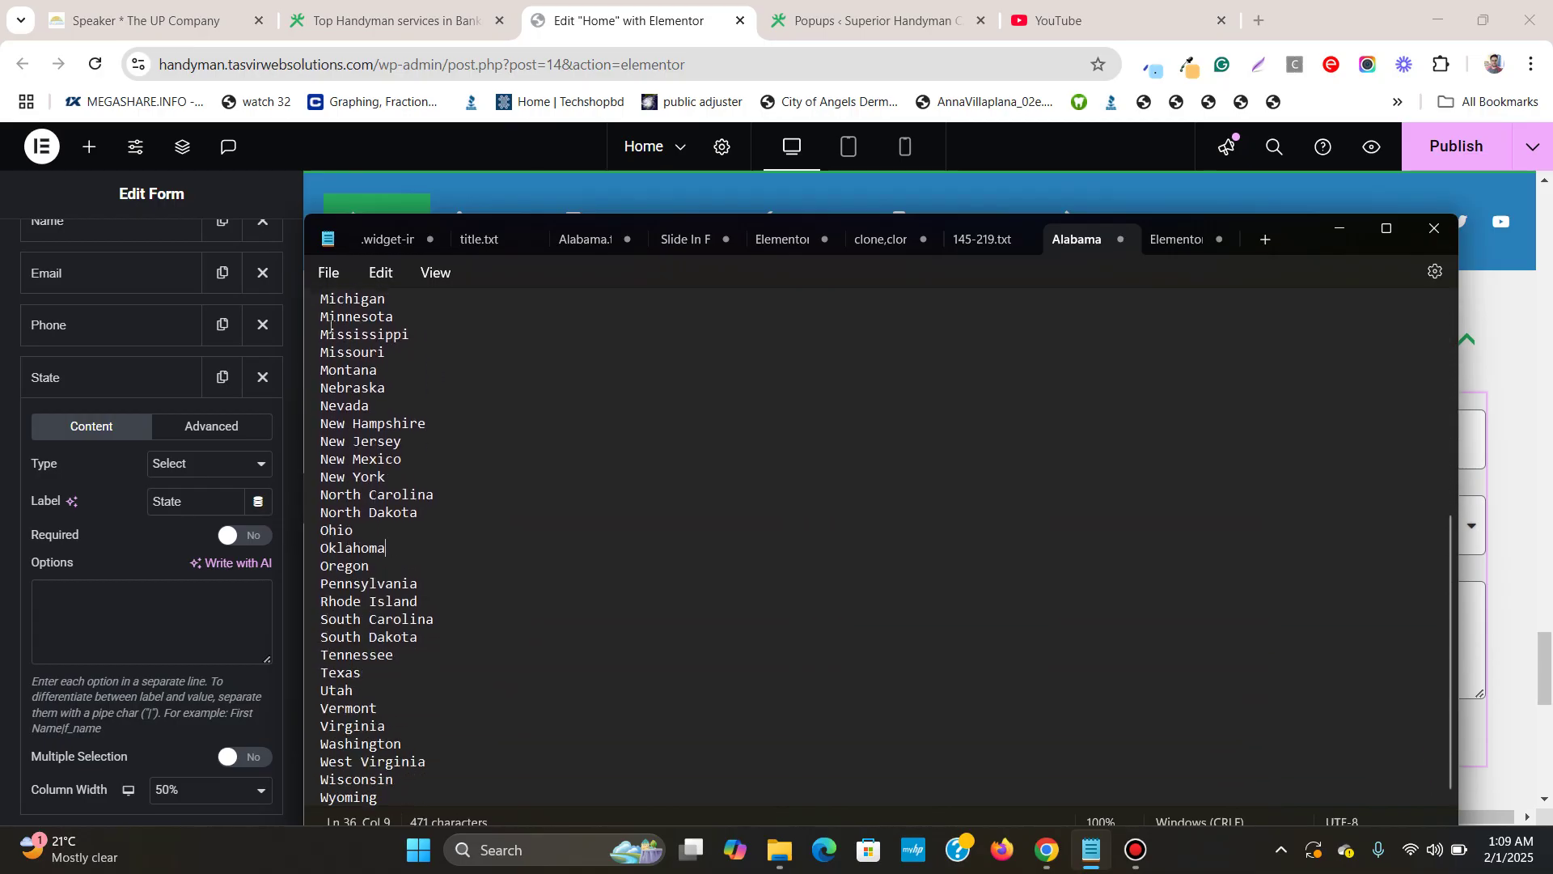
pyautogui.scroll(7, 487, 453)
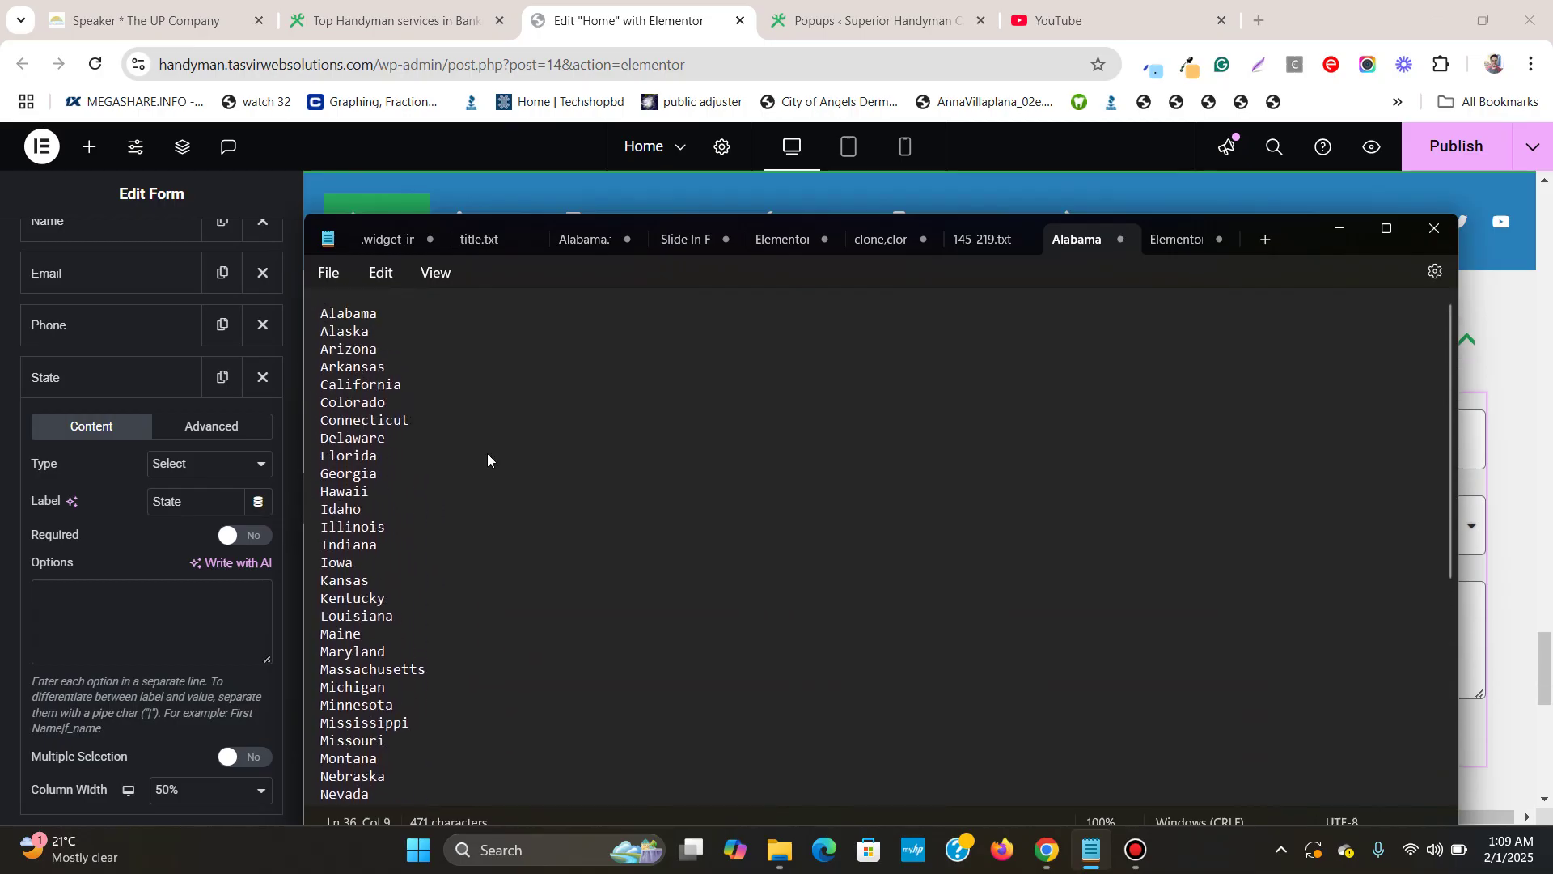
pyautogui.scroll(-1, 487, 454)
pyautogui.scroll(1, 487, 451)
# - Copy the whole Alabama-to-Wyoming list to the clipboard
pyautogui.click(432, 340)
pyautogui.hotkey('ctrl', 'a')
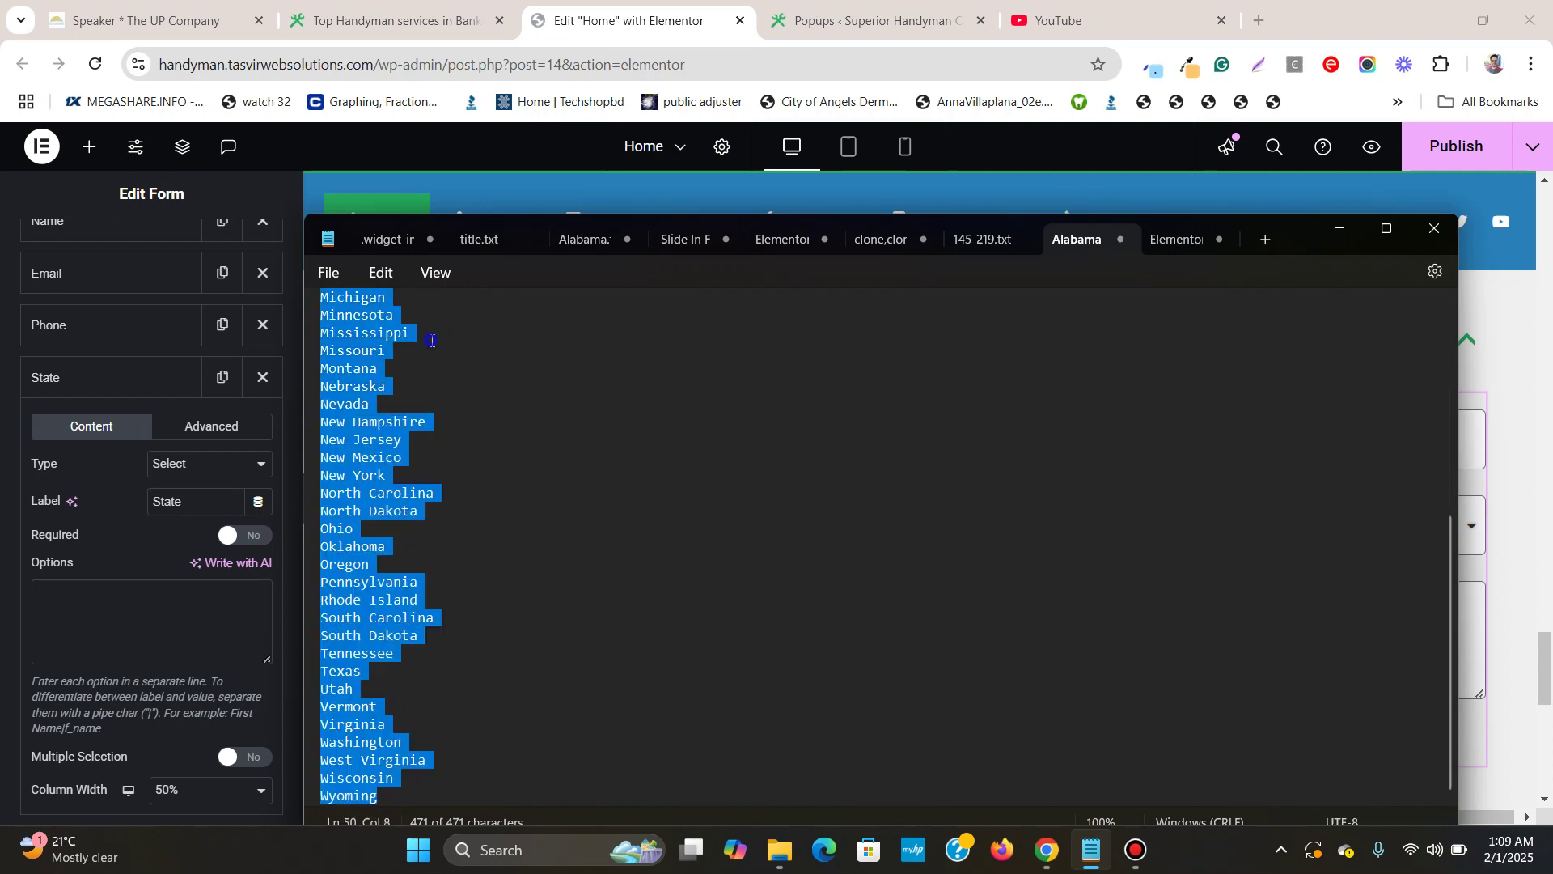
pyautogui.rightClick(432, 340)
pyautogui.click(485, 447)
# - Paste all the states as plain text into the State field's Options
pyautogui.click(1340, 229)
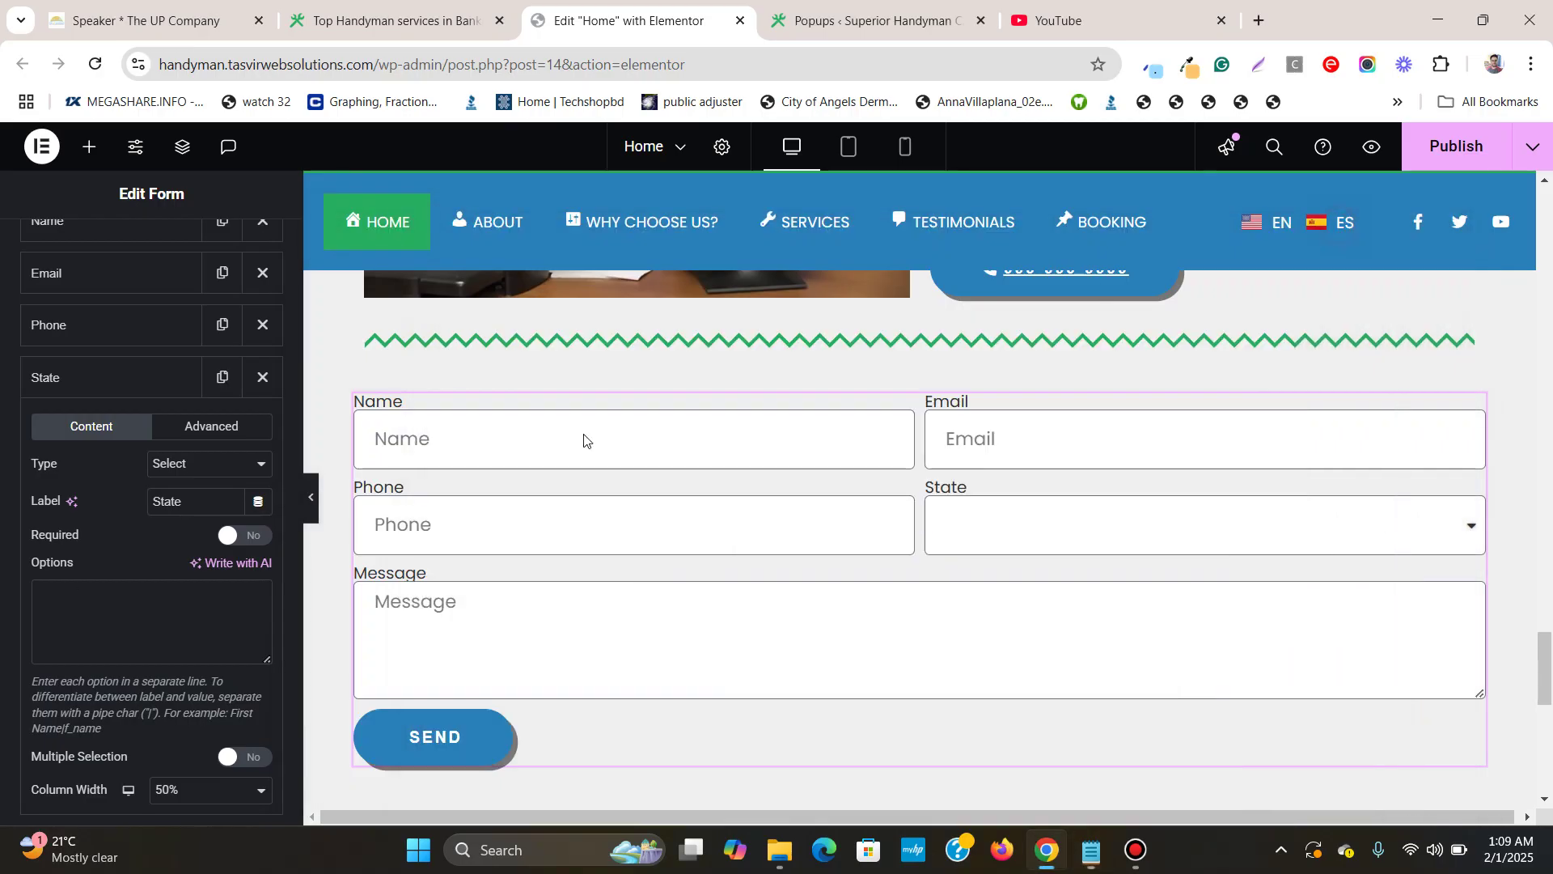
pyautogui.click(59, 603)
pyautogui.rightClick(59, 603)
pyautogui.click(129, 343)
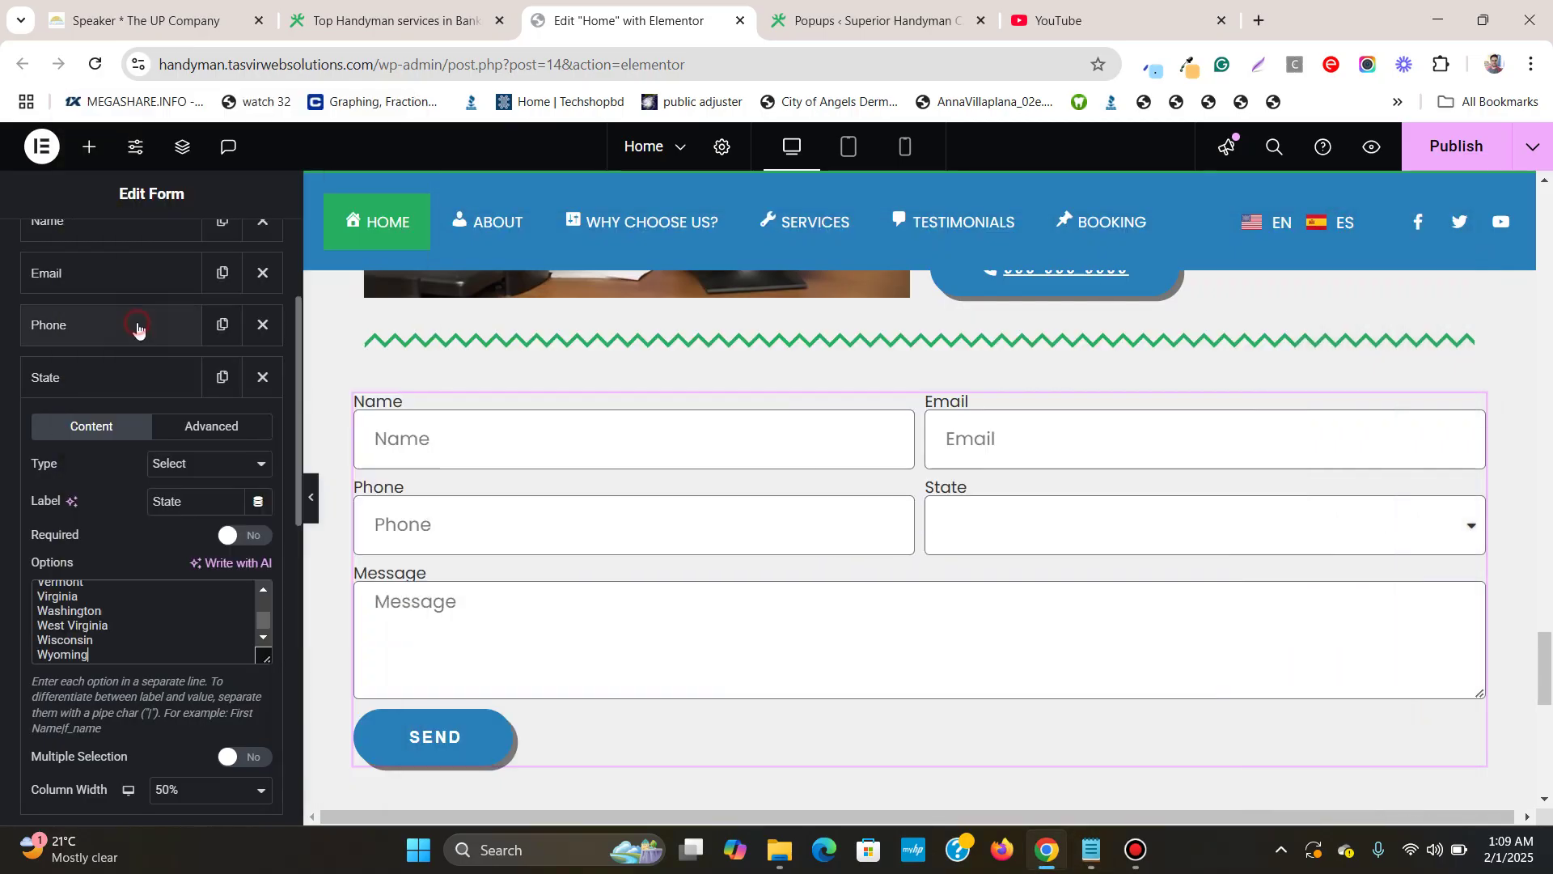
pyautogui.scroll(12, 108, 622)
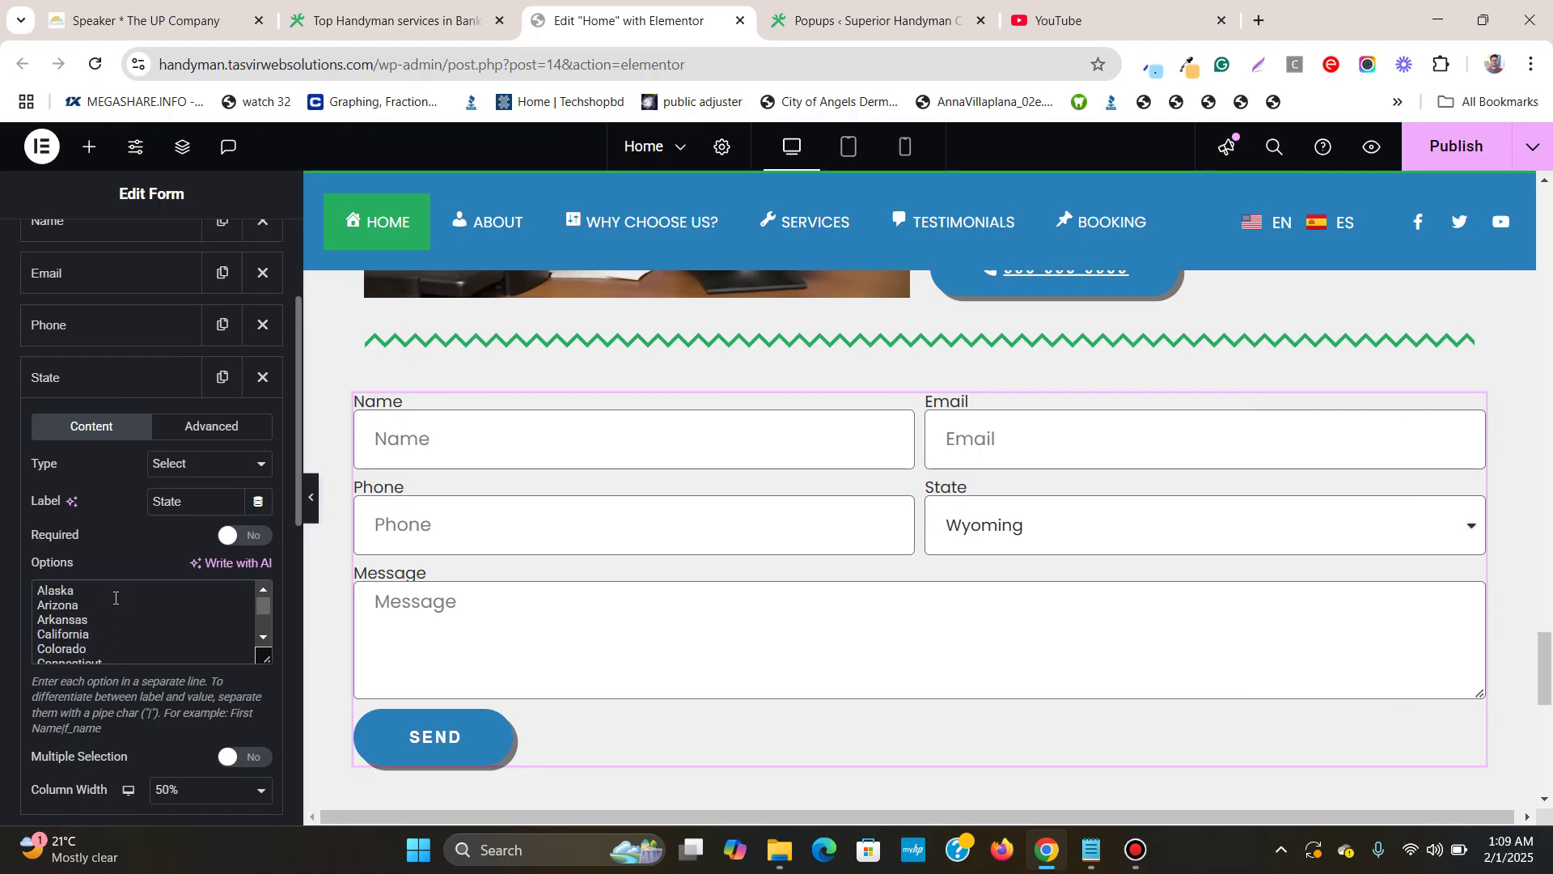
pyautogui.scroll(-3, 124, 643)
pyautogui.scroll(-2, 201, 609)
pyautogui.scroll(2, 201, 609)
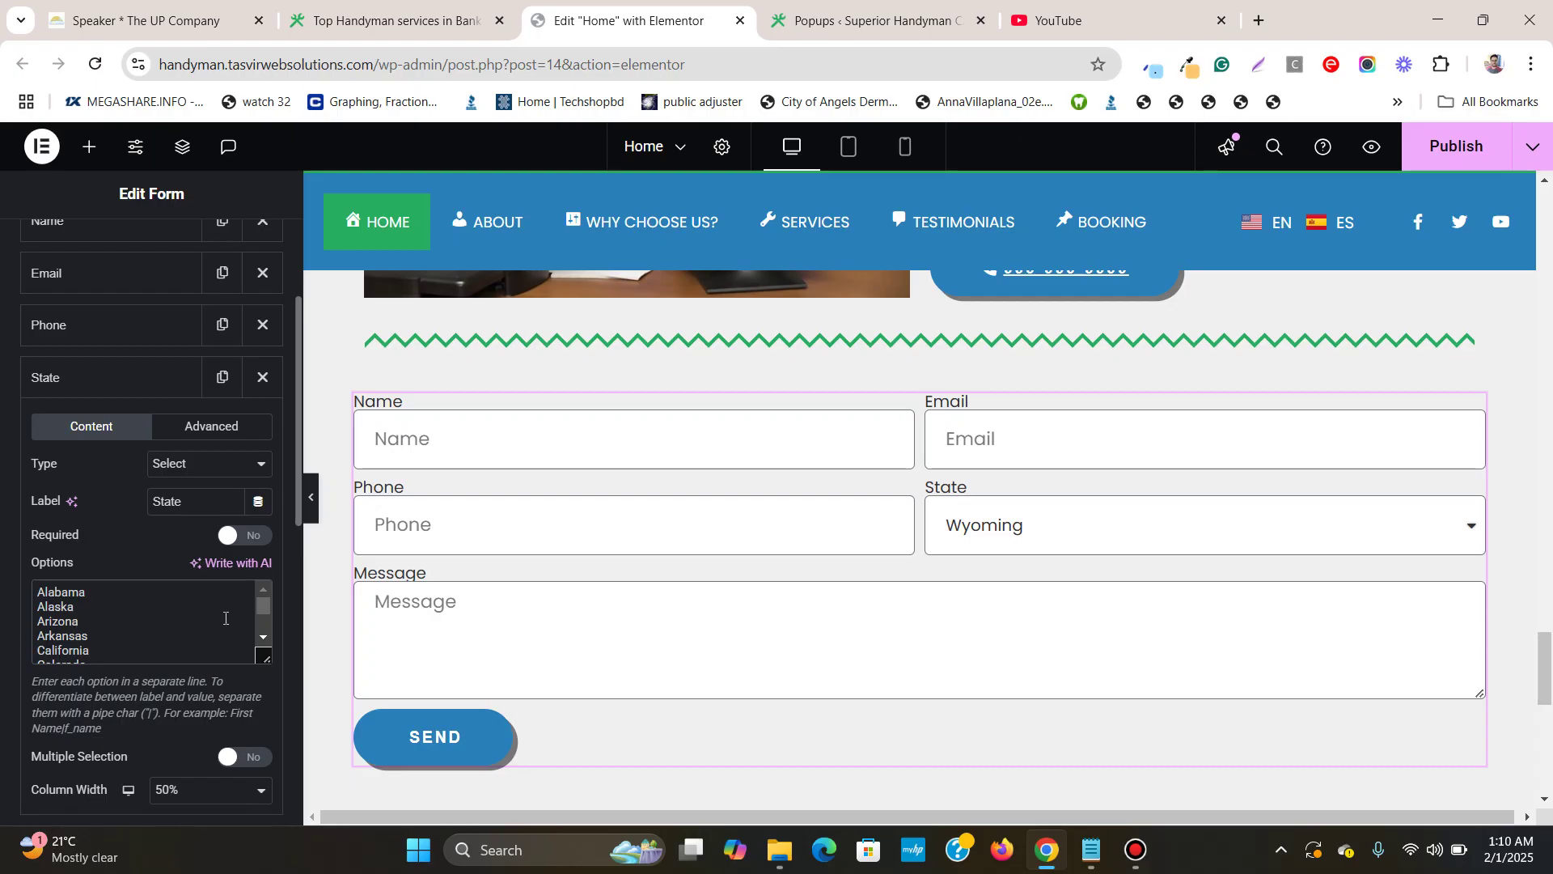
# - Make the State field required and publish the page
pyautogui.moveTo(263, 605)
pyautogui.mouseDown()
pyautogui.moveTo(256, 624)
pyautogui.moveTo(265, 594)
pyautogui.mouseUp()
pyautogui.click(247, 543)
pyautogui.click(1448, 148)
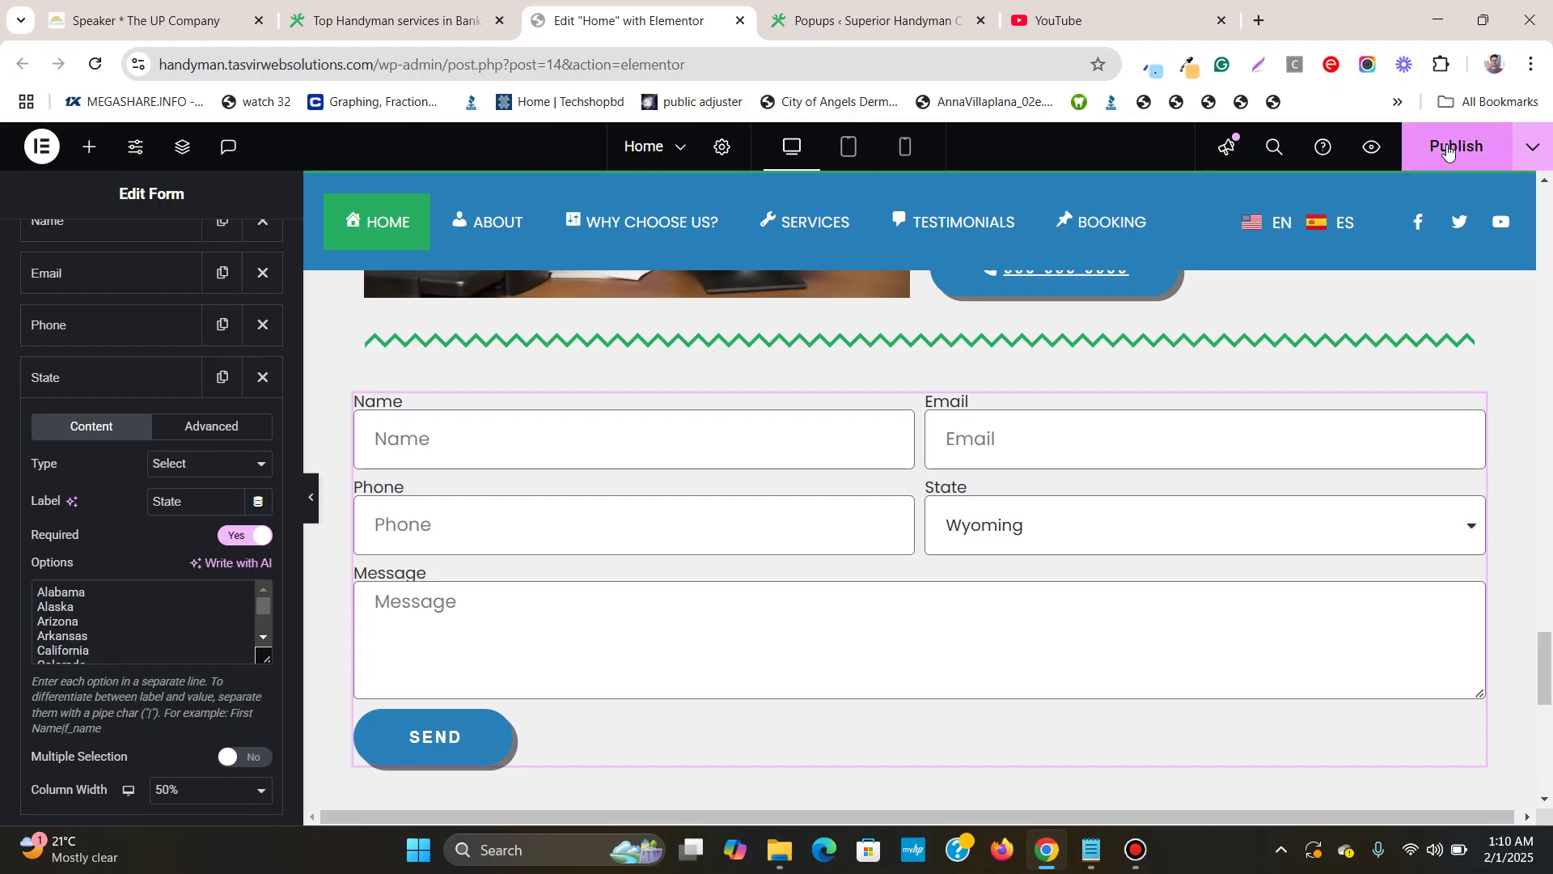
# - Reload the live site and confirm the State dropdown now lists states from Alabama
pyautogui.click(420, 15)
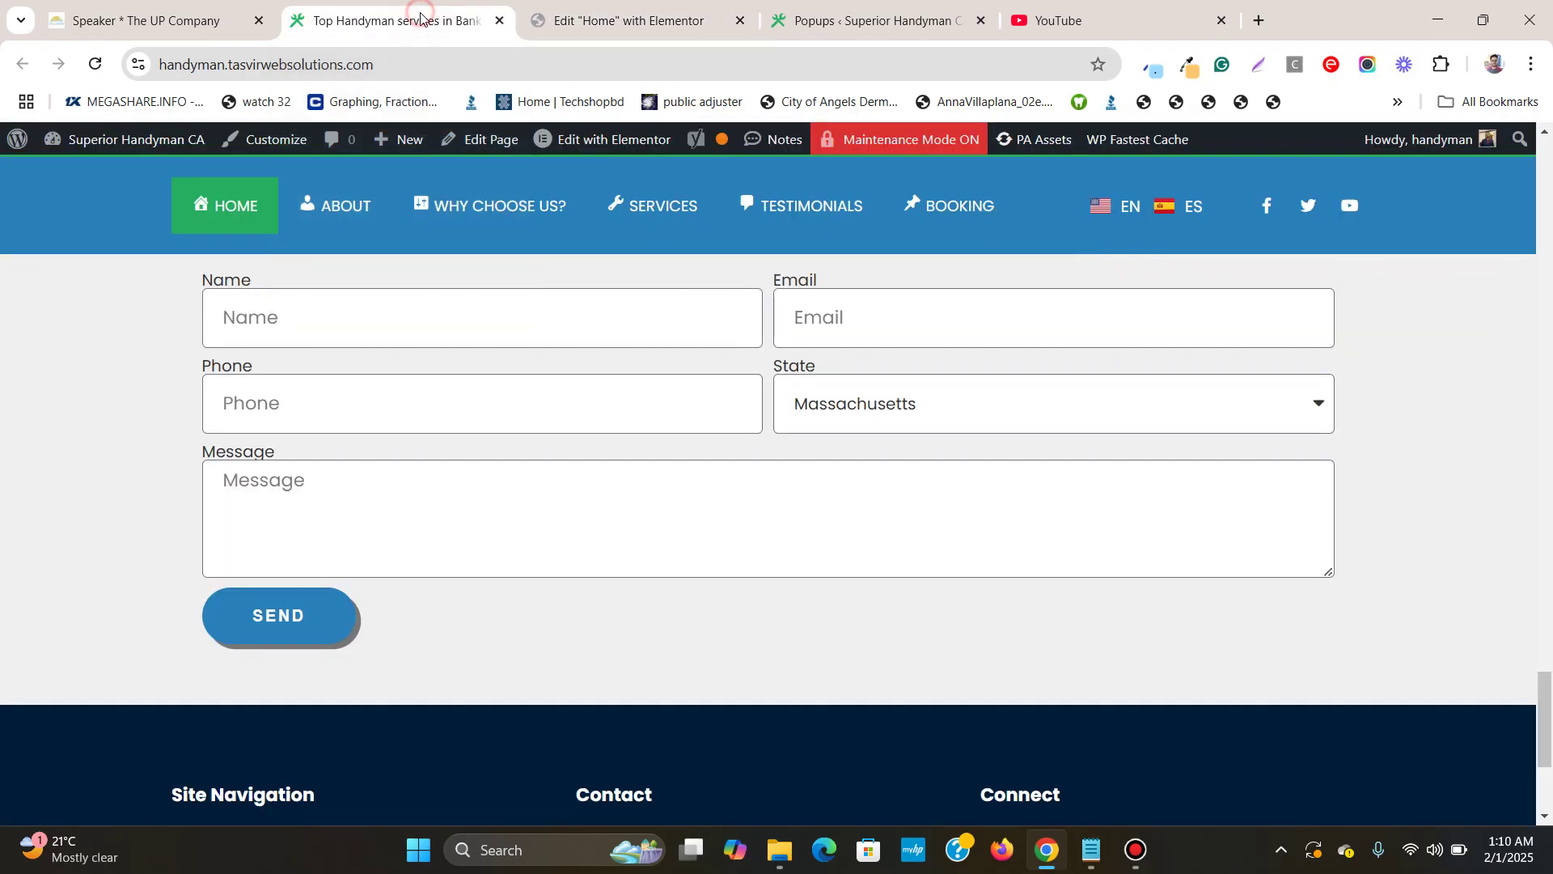
pyautogui.click(95, 64)
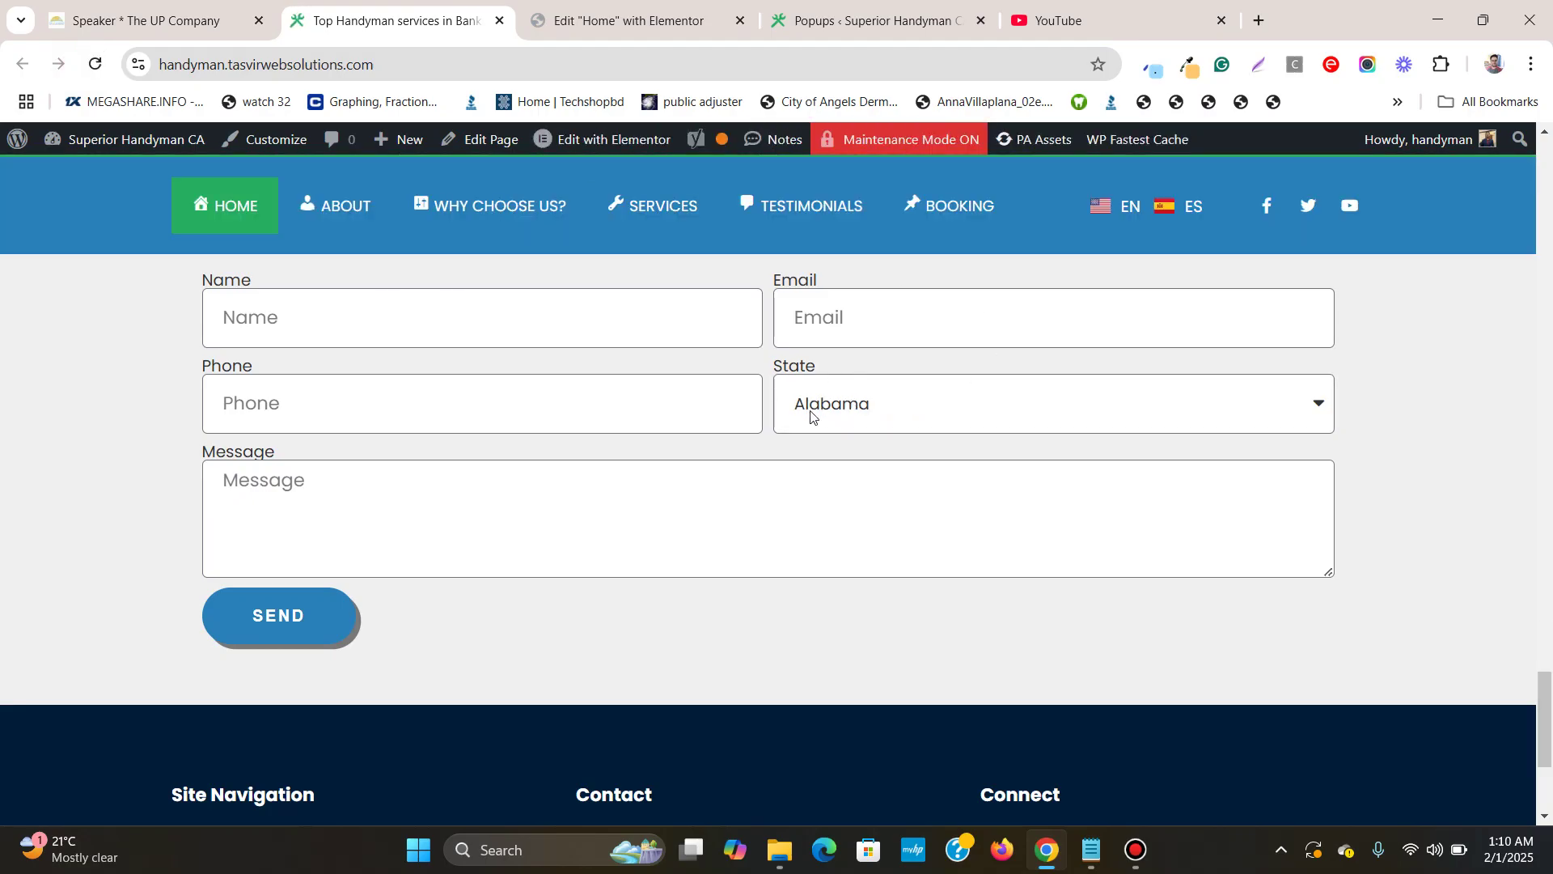
pyautogui.click(886, 422)
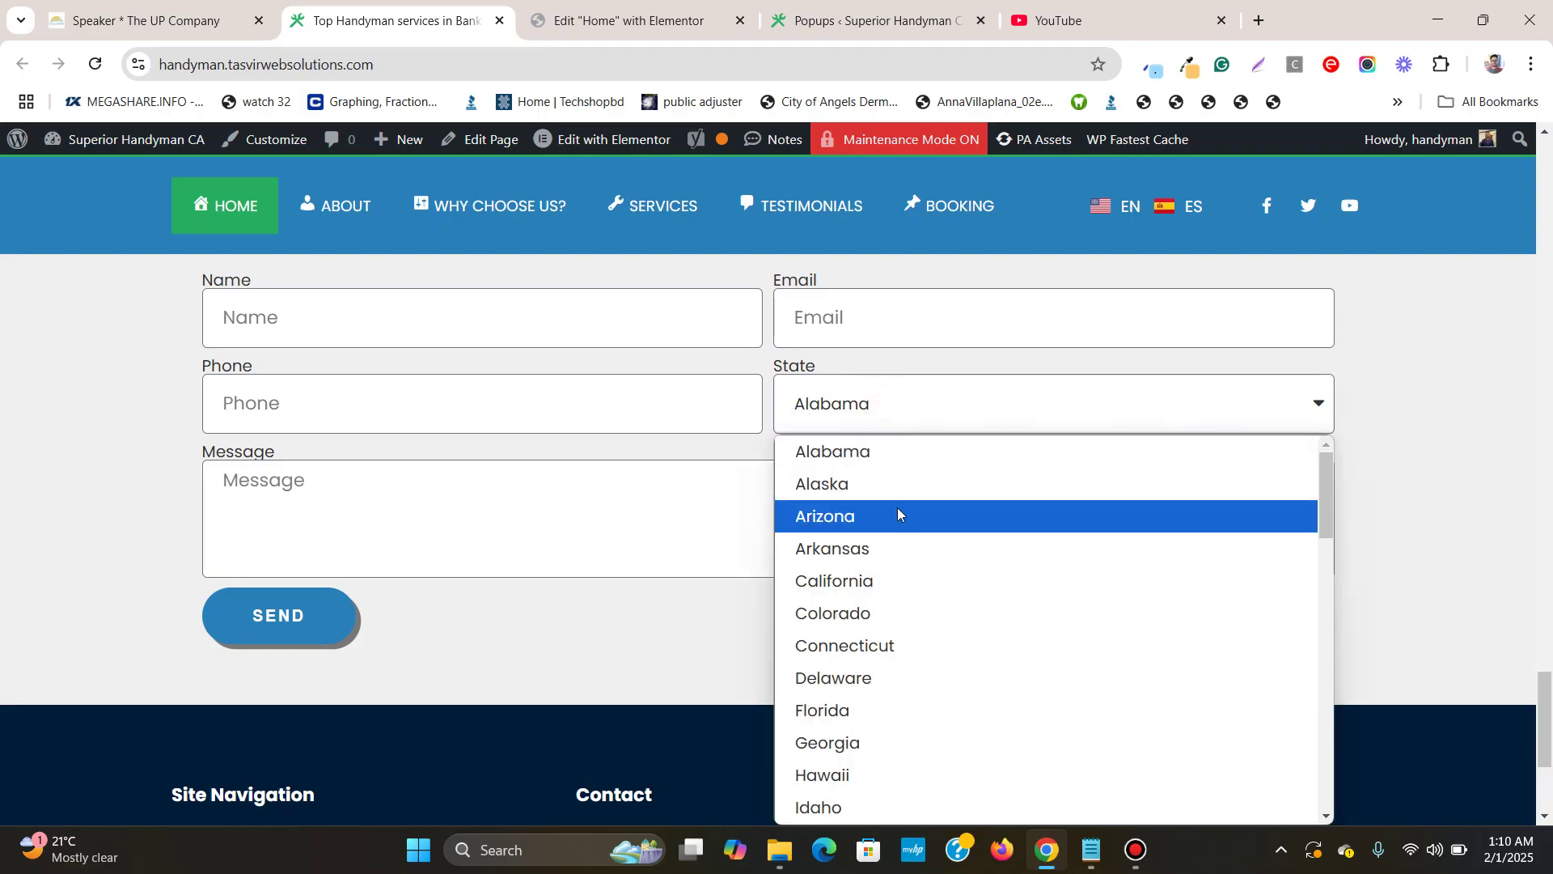
pyautogui.scroll(-10, 898, 514)
pyautogui.scroll(-3, 906, 527)
pyautogui.scroll(15, 906, 527)
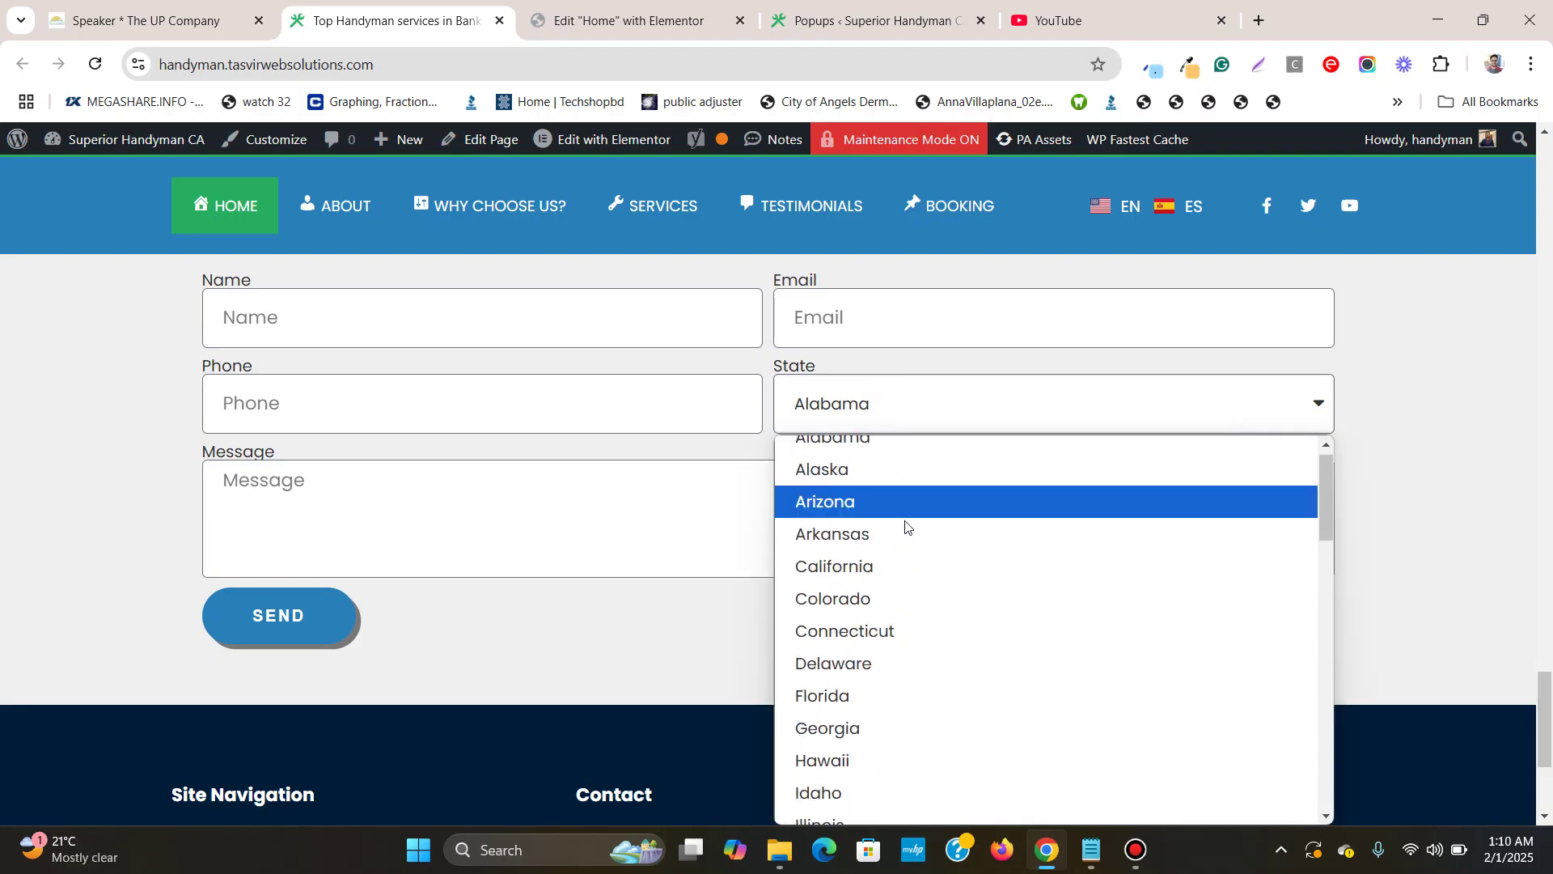
pyautogui.click(628, 20)
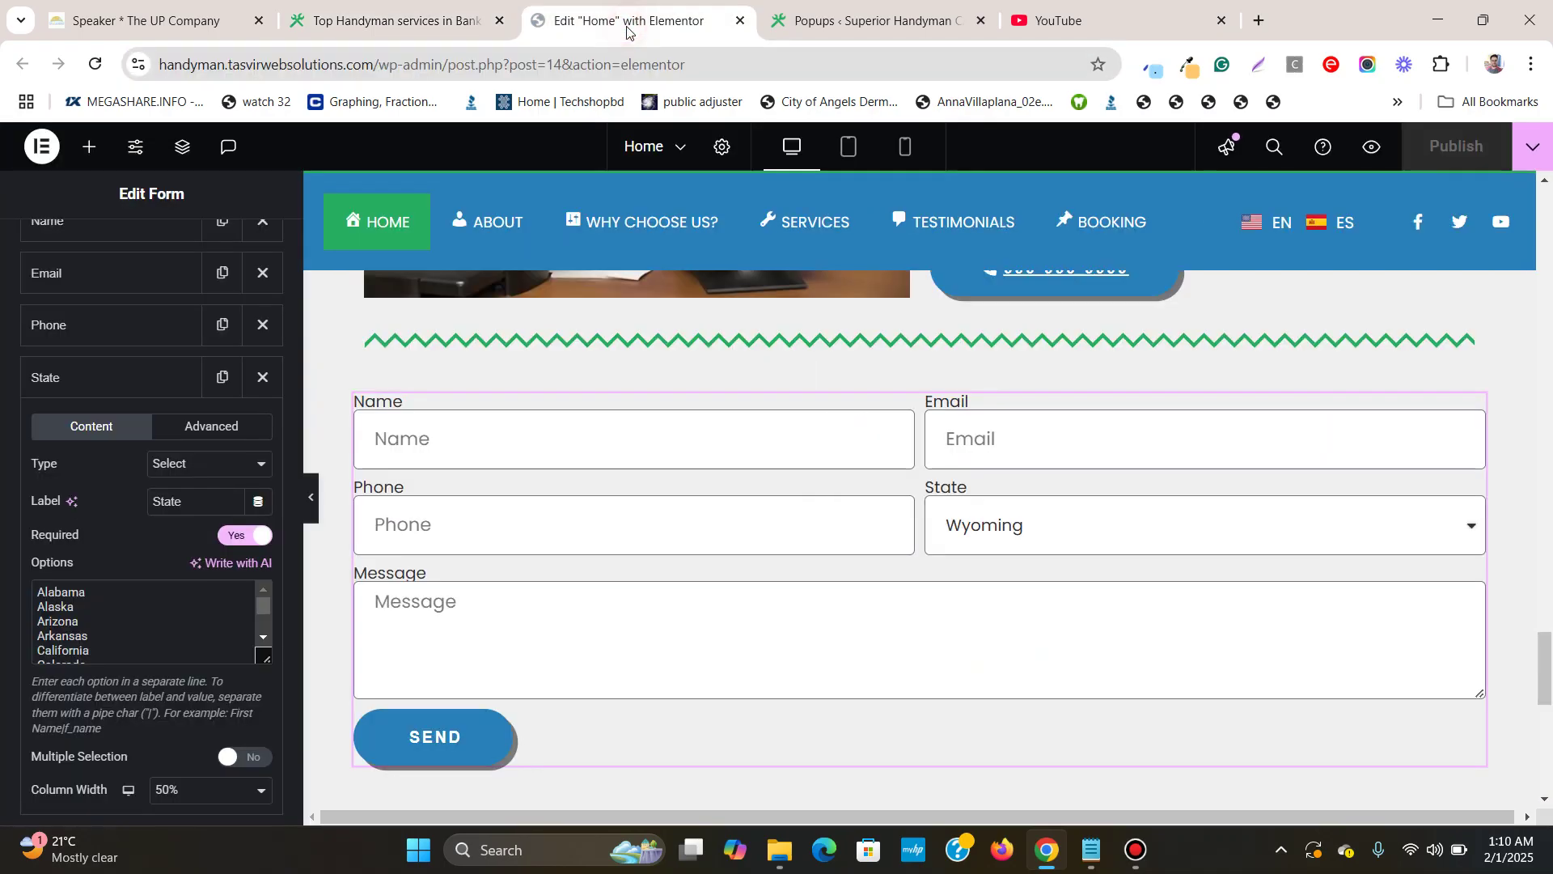
pyautogui.click(1091, 850)
pyautogui.scroll(8, 458, 346)
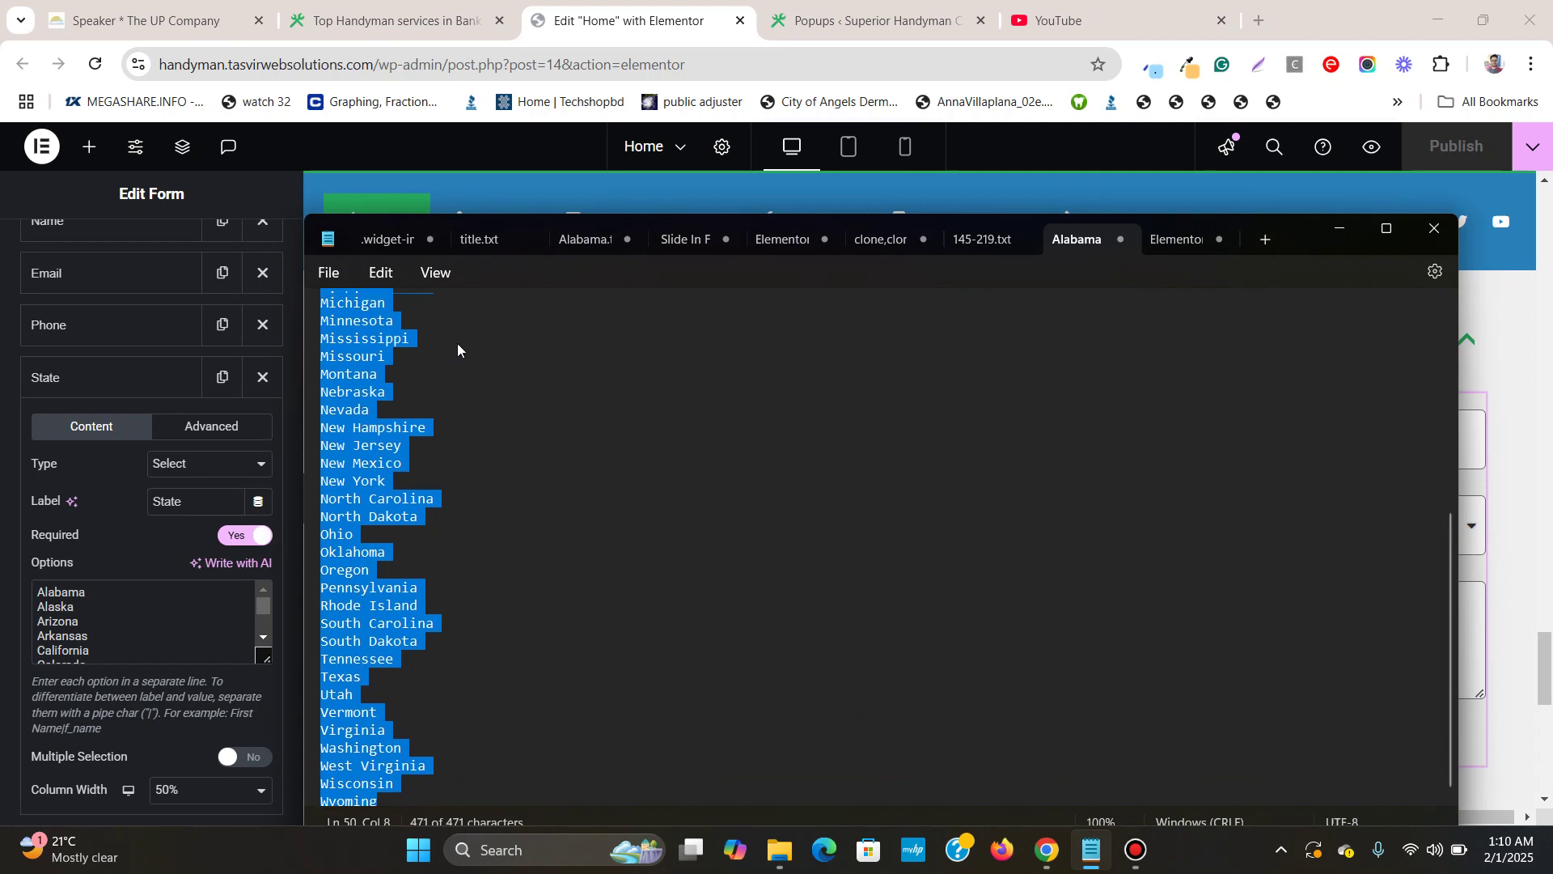
pyautogui.click(405, 350)
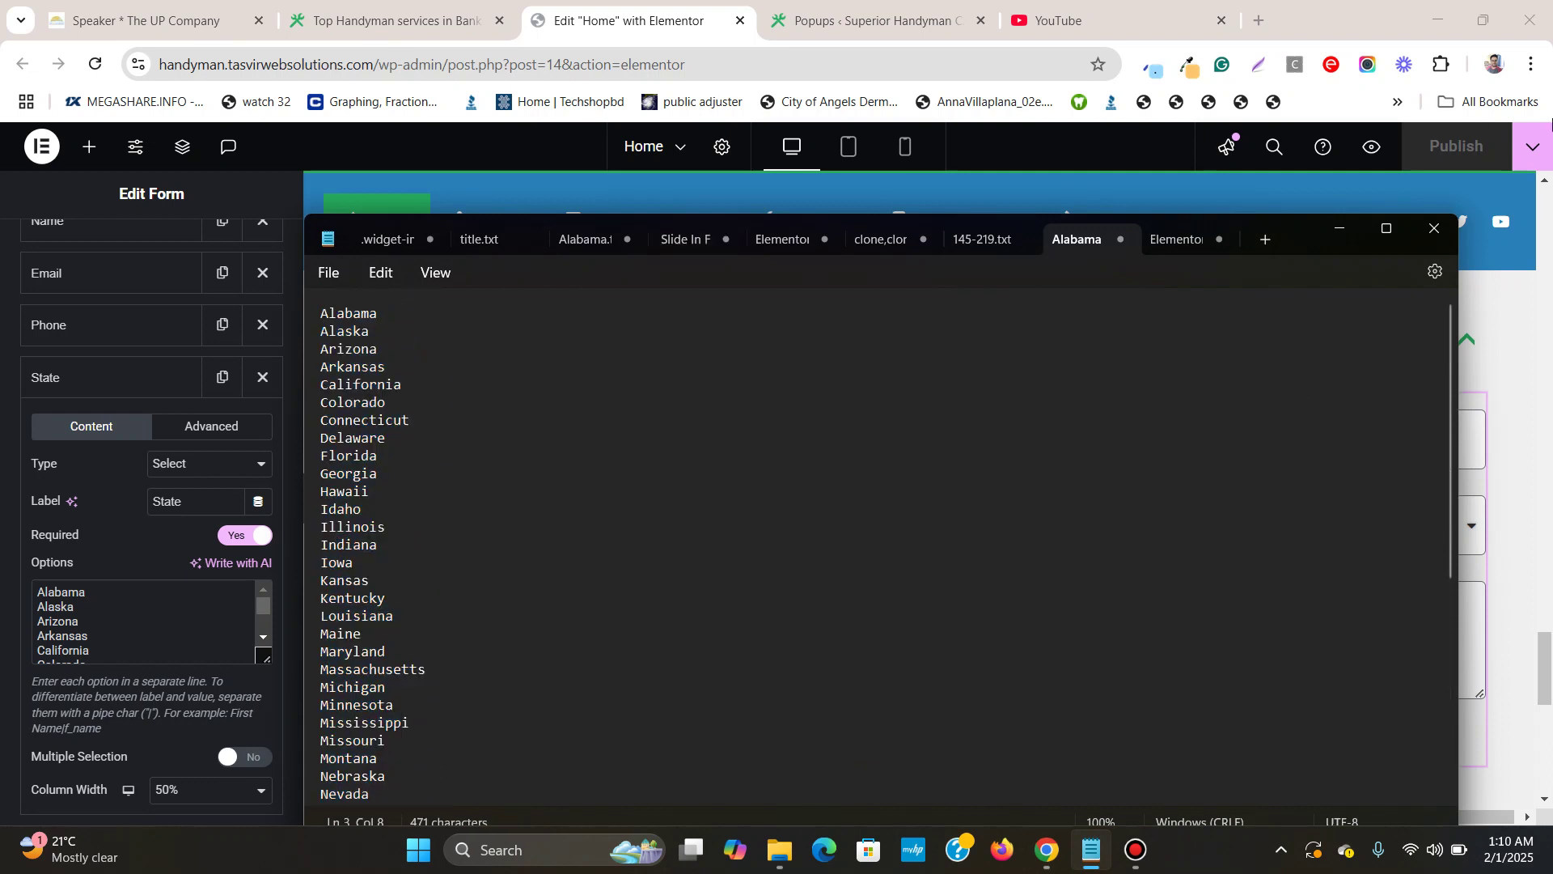
pyautogui.click(1340, 229)
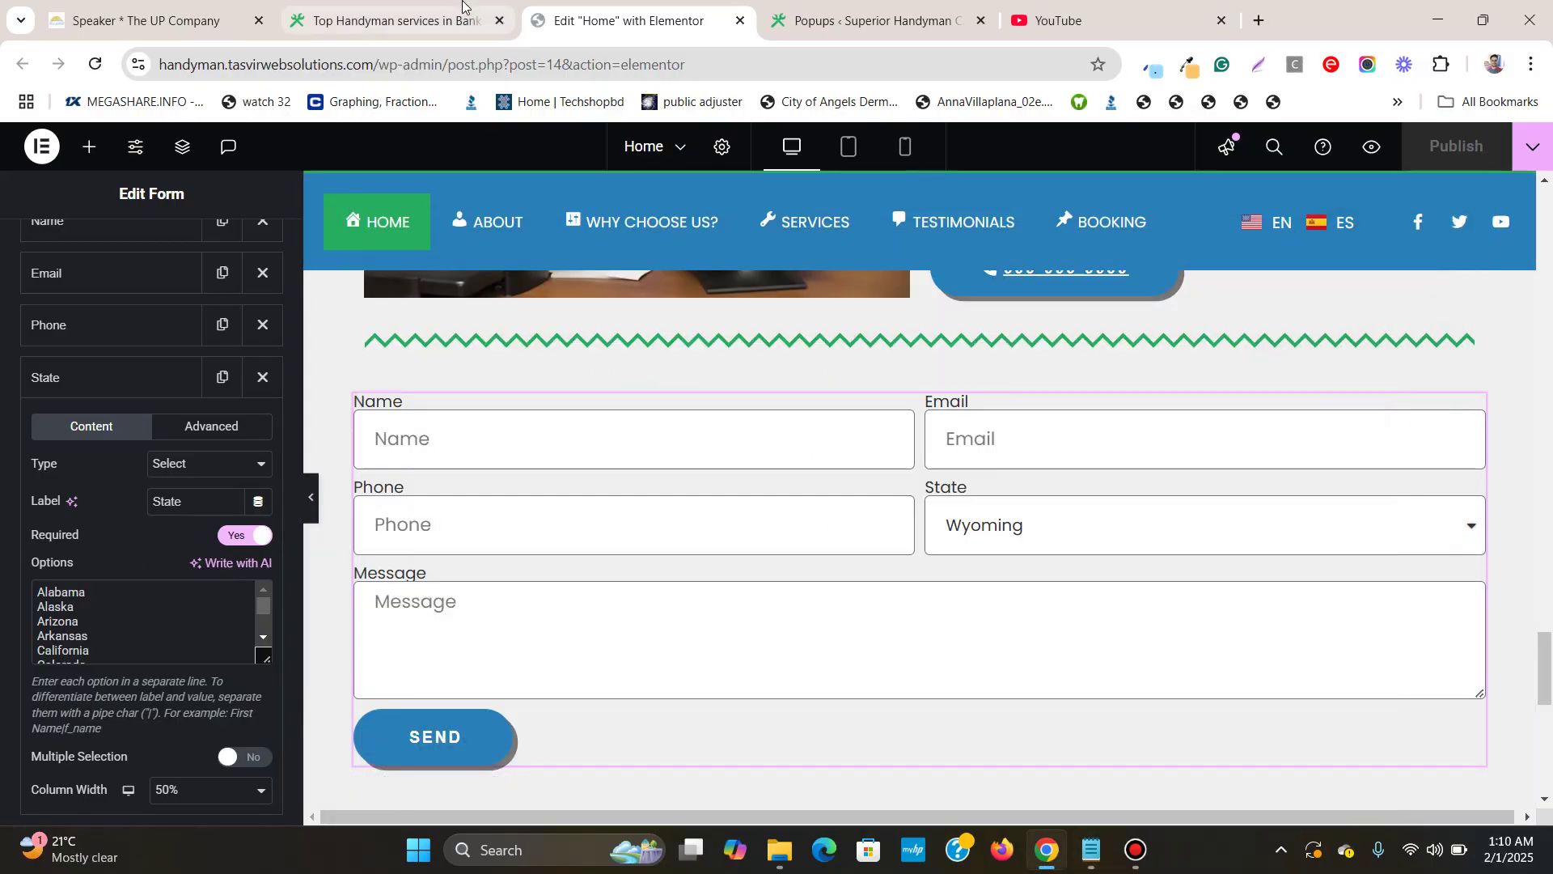
pyautogui.click(412, 18)
# - Choose Texas from the live form's full State dropdown
pyautogui.click(1062, 398)
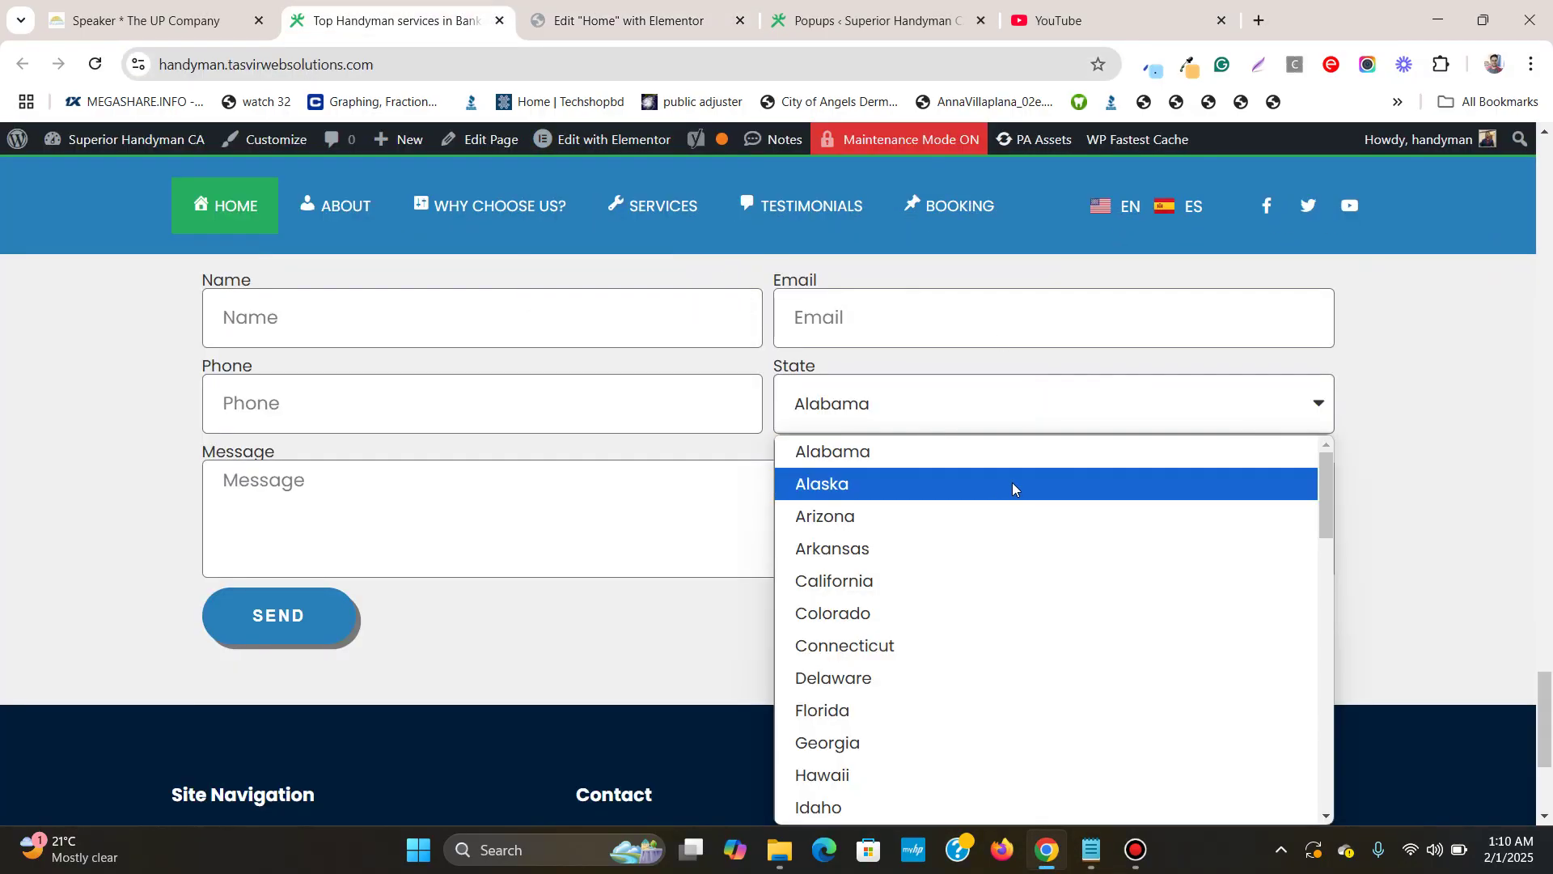
pyautogui.scroll(-5, 1026, 558)
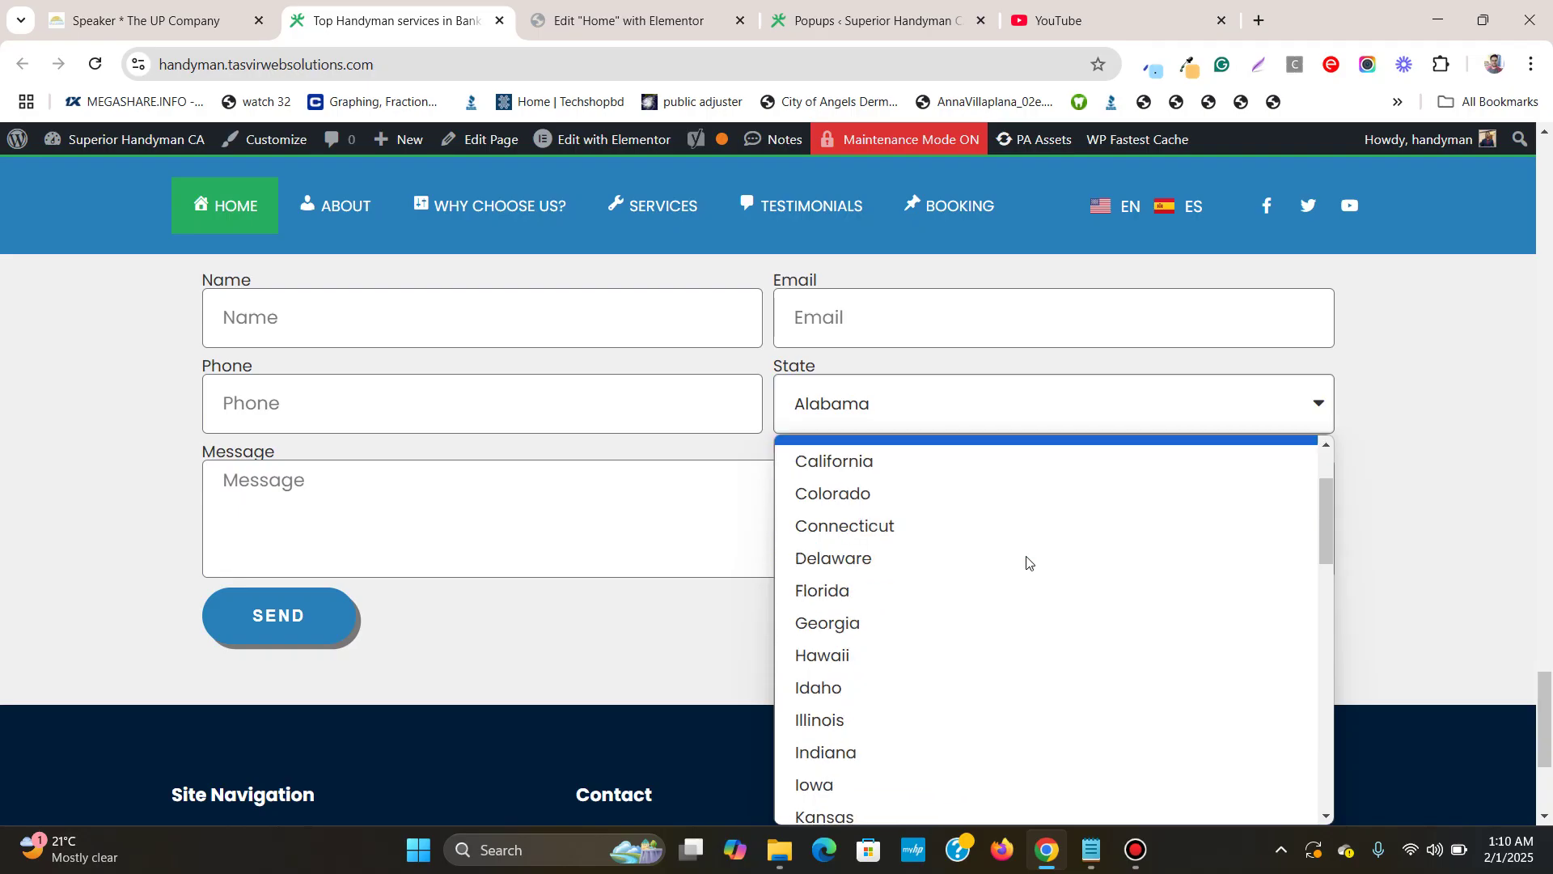
pyautogui.scroll(-8, 1026, 560)
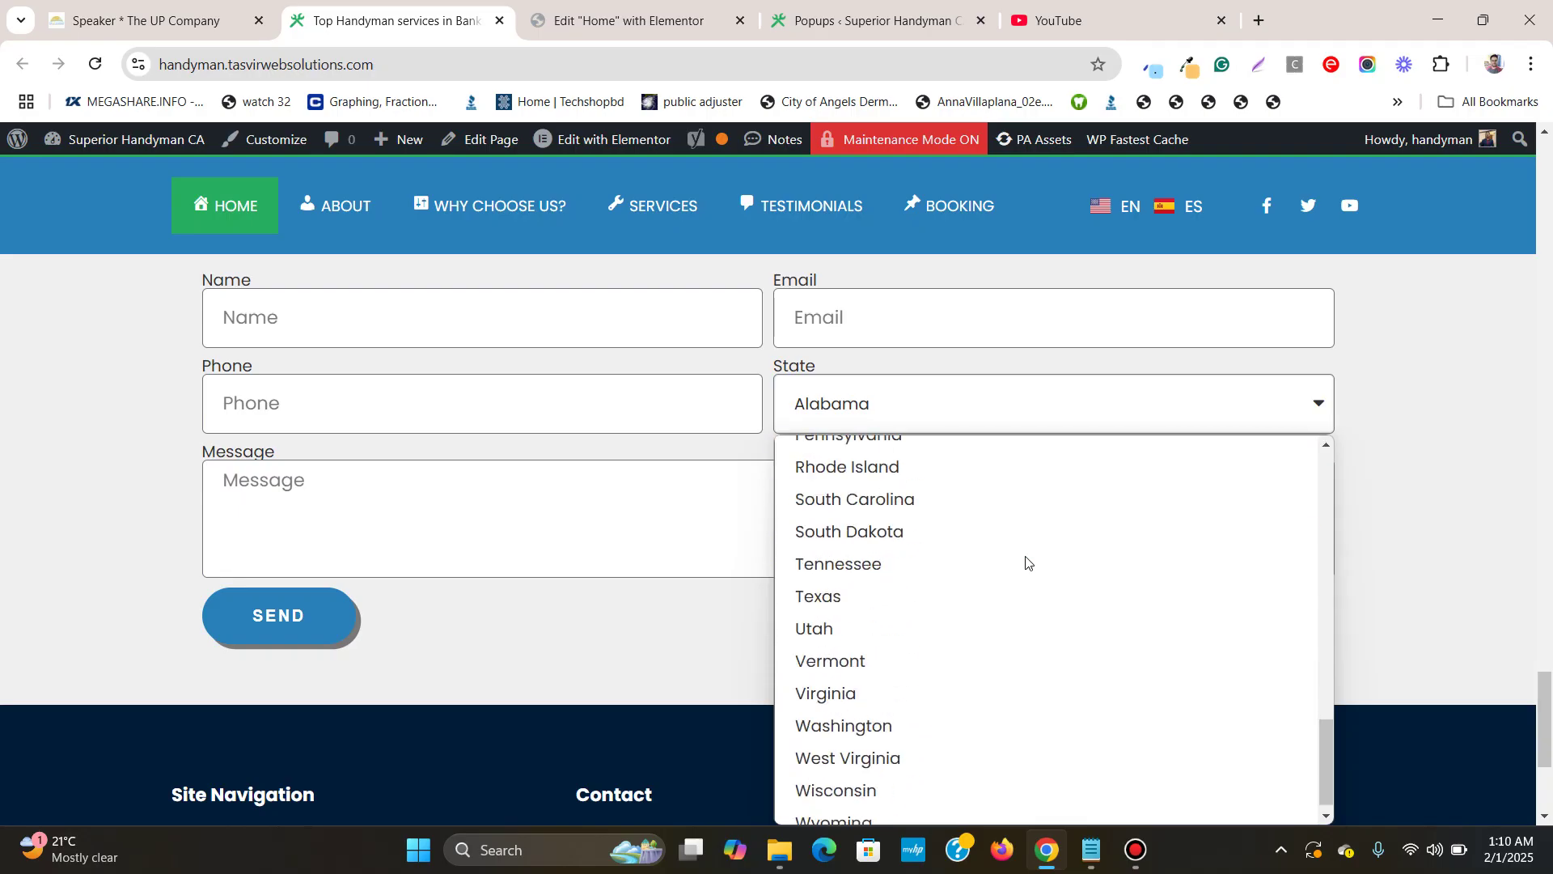
pyautogui.click(839, 591)
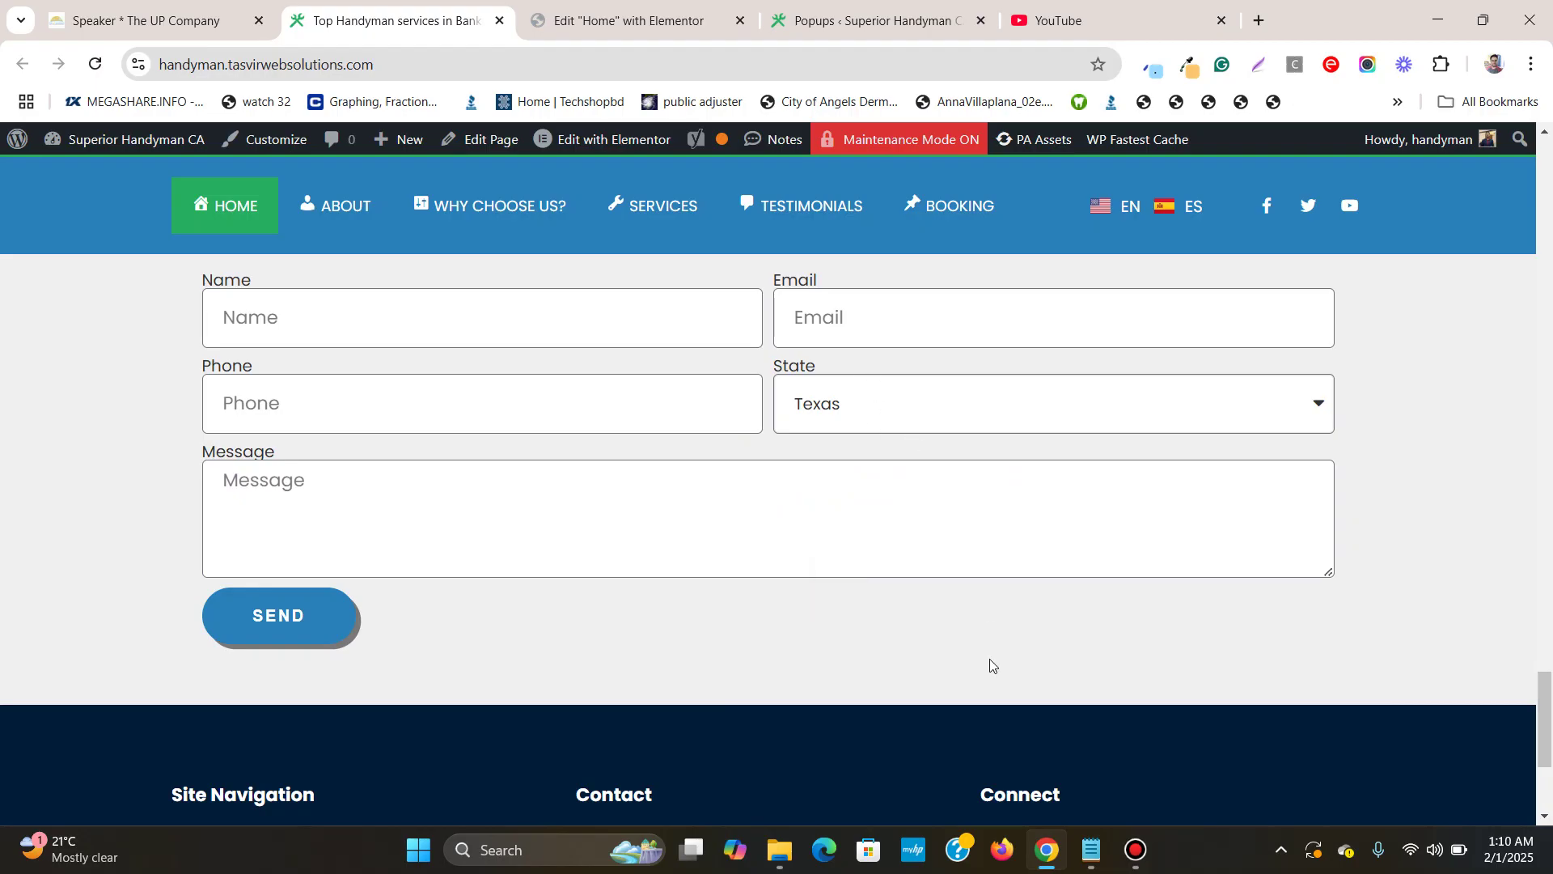
pyautogui.scroll(1, 1026, 615)
pyautogui.scroll(-1, 1027, 612)
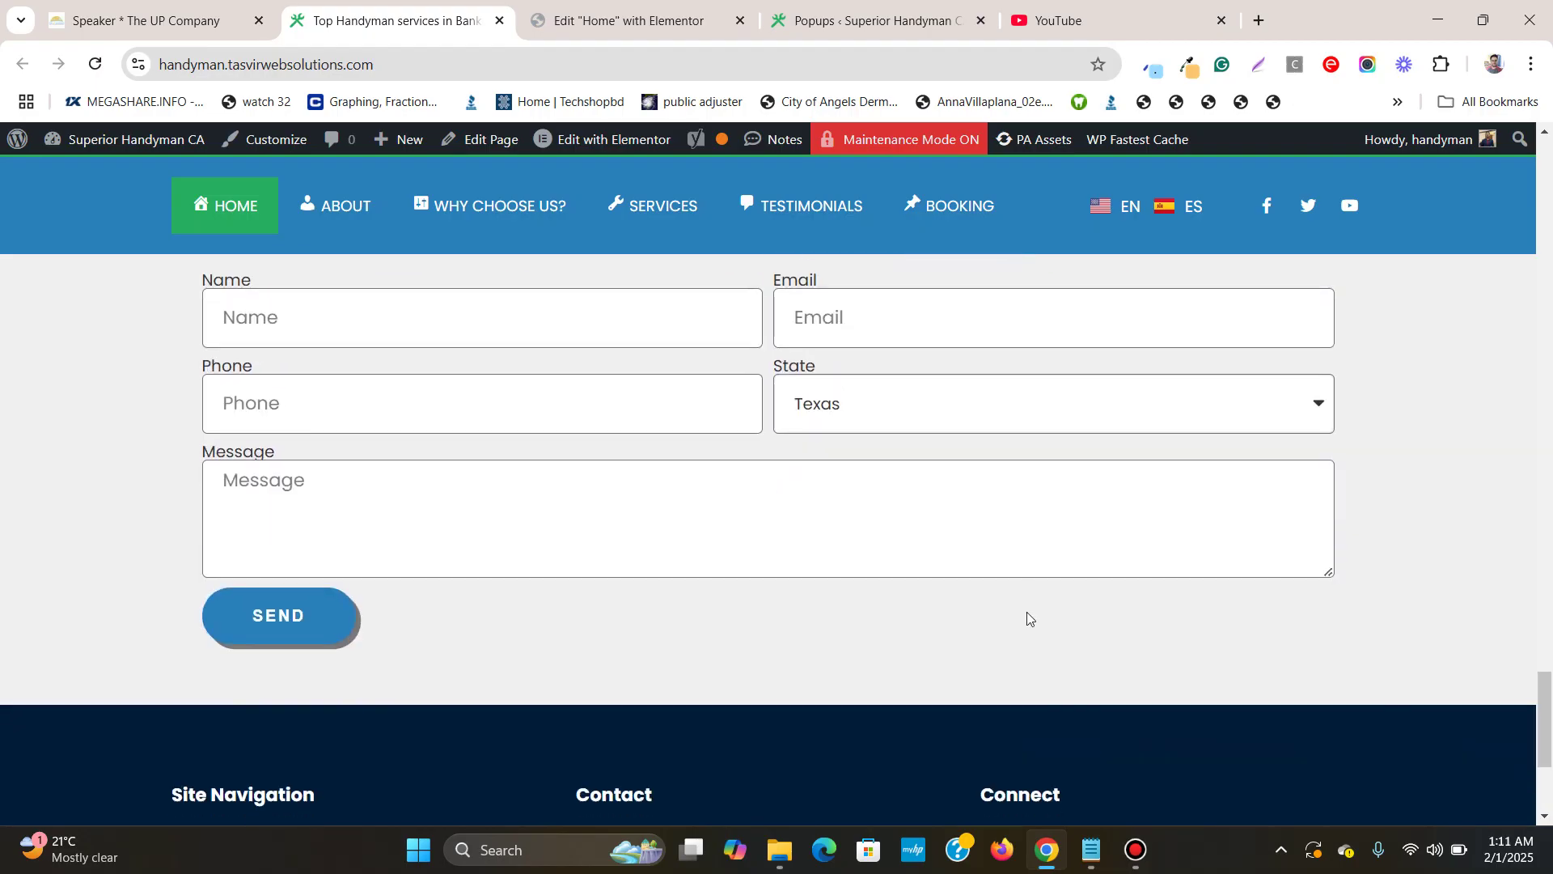